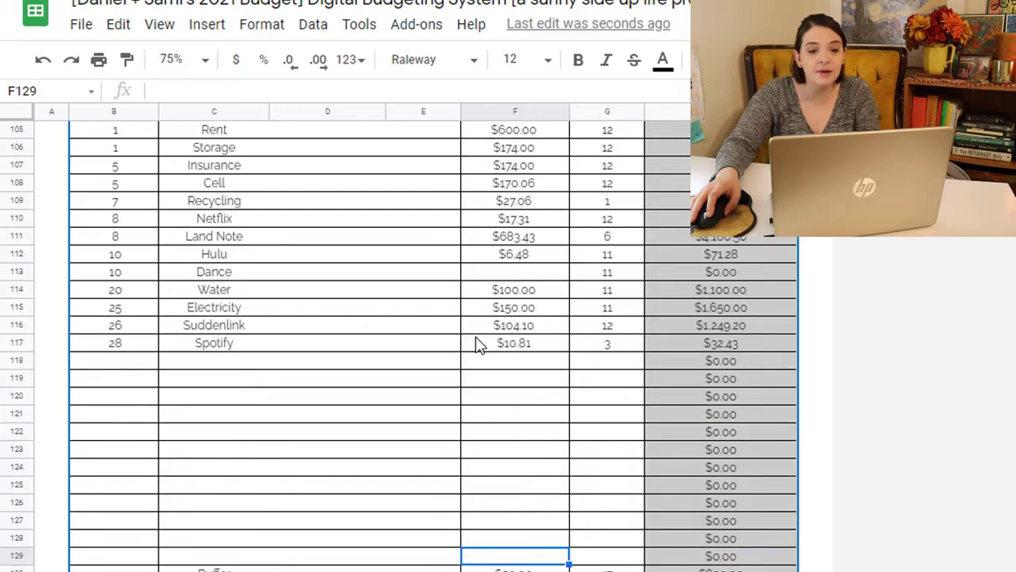
- Clear the Dance entry from the Bills table, including its due date and times per year
{"action": "left_click", "coordinate": [531, 368]}
{"action": "left_click_drag", "start_coordinate": [607, 369], "coordinate": [149, 374]}
{"action": "key", "text": "Delete"}
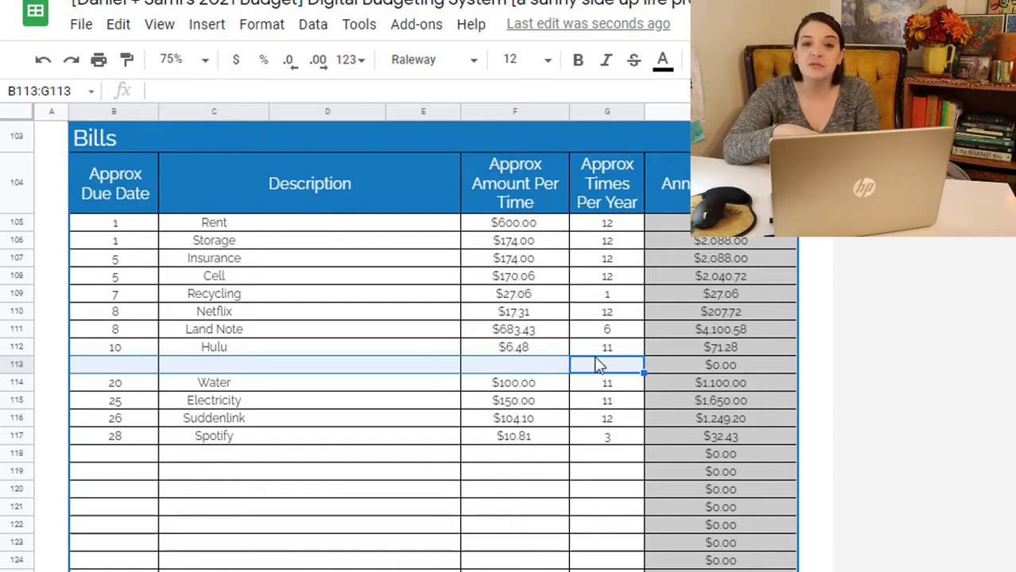
{"action": "left_click", "coordinate": [493, 316]}
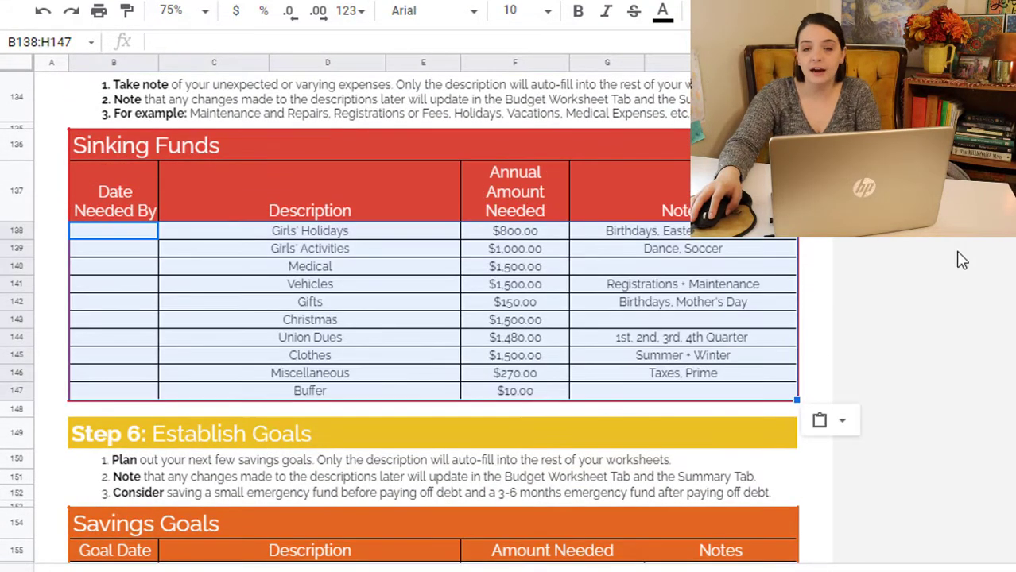
- Clear the Girls' Activities entry with its amount and notes from the Sinking Funds table
{"action": "left_click", "coordinate": [927, 227]}
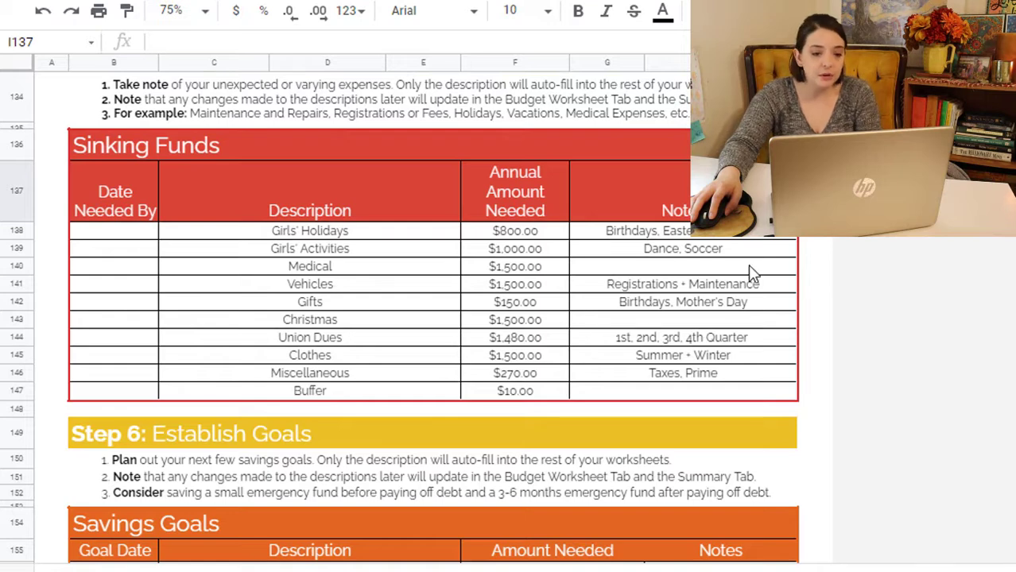
{"action": "left_click", "coordinate": [731, 250]}
{"action": "left_click", "coordinate": [386, 253], "text": "shift"}
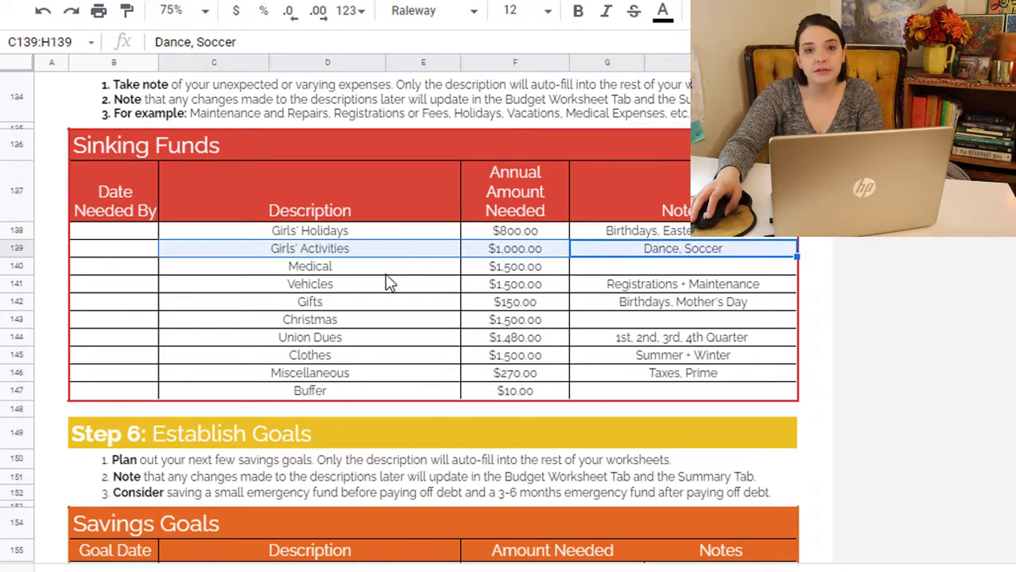
{"action": "key", "text": "Delete"}
- Clear the Union Dues entry with its amount and notes from the Sinking Funds table
{"action": "left_click", "coordinate": [537, 338]}
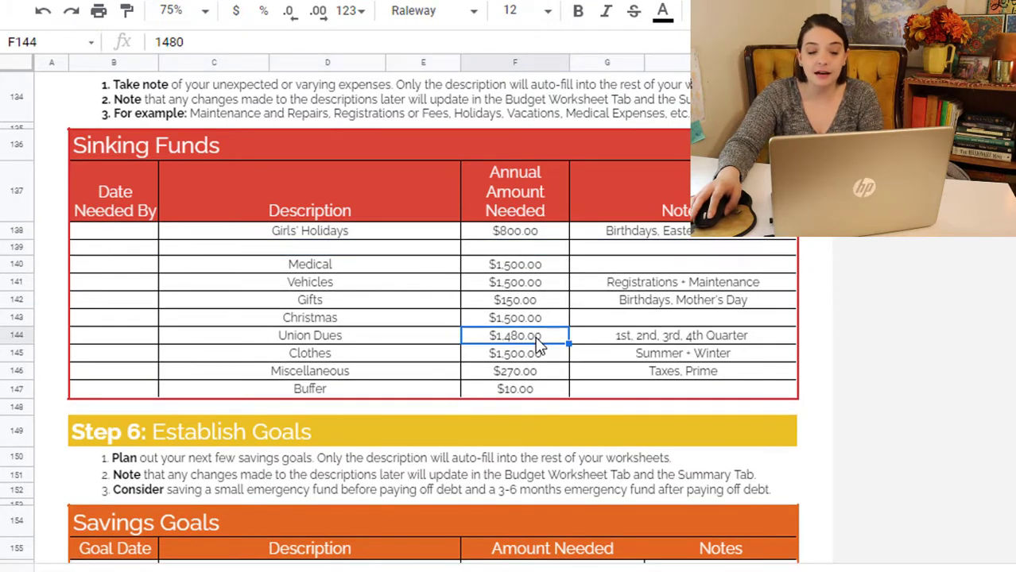
{"action": "left_click", "coordinate": [713, 340]}
{"action": "left_click", "coordinate": [381, 342], "text": "shift"}
- Add Union Dues as a bill with due date Quarterly, amount 400 and 4 times per year
{"action": "scroll", "coordinate": [382, 345], "scroll_direction": "up", "scroll_amount": 15}
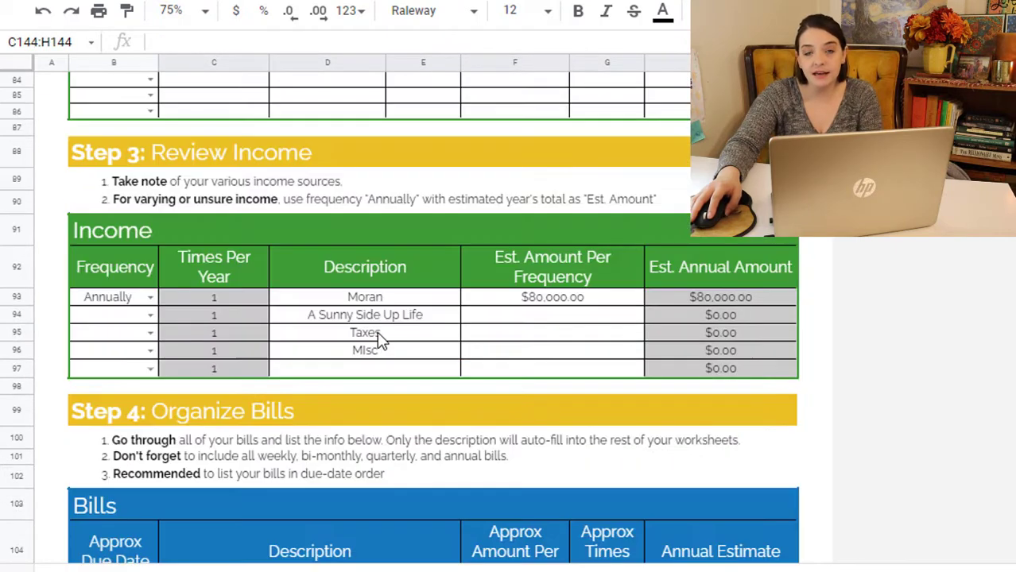
{"action": "scroll", "coordinate": [382, 338], "scroll_direction": "down", "scroll_amount": 6}
{"action": "left_click", "coordinate": [178, 302]}
{"action": "type", "text": "Union Dues"}
{"action": "key", "text": "Left"}
{"action": "type", "text": "Quarter"}
{"action": "key", "text": "Return"}
{"action": "type", "text": "ly"}
{"action": "left_click", "coordinate": [525, 292]}
{"action": "type", "text": "400"}
{"action": "key", "text": "Tab"}
{"action": "type", "text": "4"}
{"action": "key", "text": "Tab"}
{"action": "scroll", "coordinate": [398, 333], "scroll_direction": "down", "scroll_amount": 9}
- Clear the Miscellaneous entry with its amount and notes from the Sinking Funds table
{"action": "left_click", "coordinate": [341, 356]}
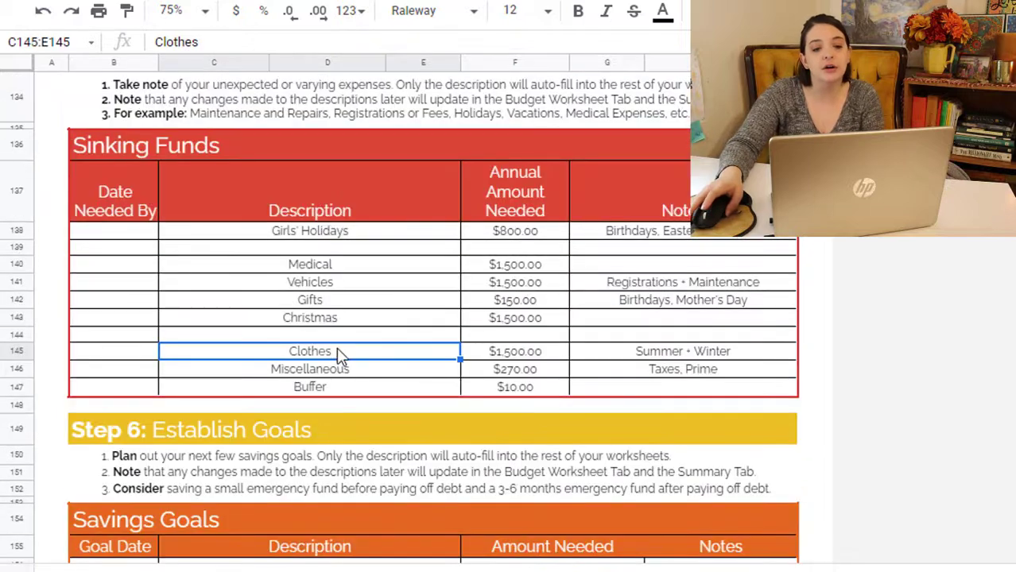
{"action": "left_click", "coordinate": [691, 368]}
{"action": "left_click_drag", "start_coordinate": [691, 368], "coordinate": [382, 370]}
- Add a bill described as Amazon Prime to the Bills table
{"action": "scroll", "coordinate": [381, 370], "scroll_direction": "up", "scroll_amount": 6}
{"action": "left_click", "coordinate": [239, 278]}
{"action": "type", "text": "Amq"}
{"action": "key", "text": "BackSpace"}
{"action": "type", "text": "azon Prime"}
{"action": "key", "text": "Tab"}
- Review the annual amounts needed for the sinking funds from Christmas through Medical
{"action": "scroll", "coordinate": [294, 395], "scroll_direction": "down", "scroll_amount": 6}
{"action": "left_click", "coordinate": [664, 353]}
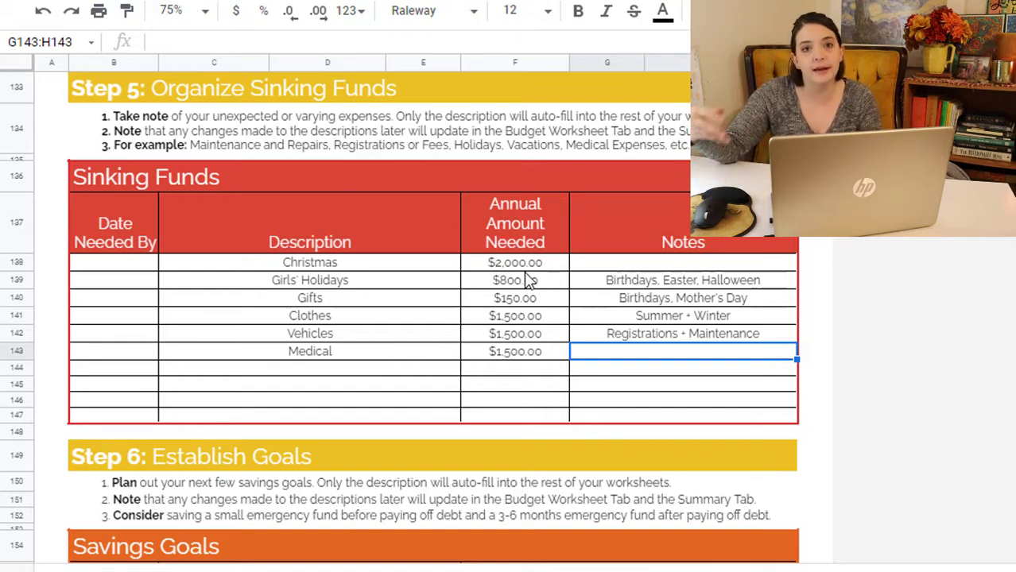
{"action": "left_click_drag", "start_coordinate": [525, 262], "coordinate": [518, 354]}
{"action": "left_click", "coordinate": [514, 367]}
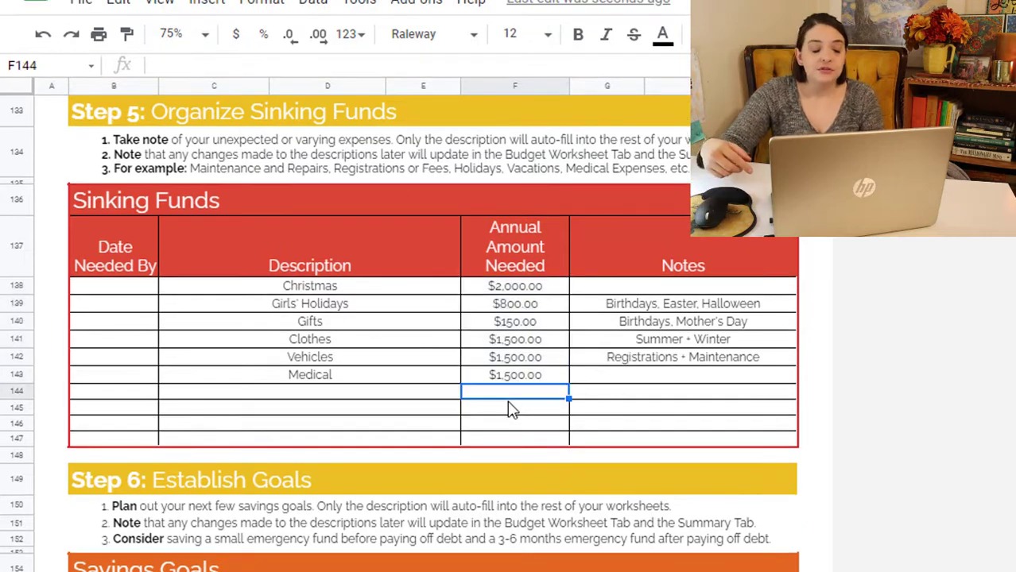
- Enter Emergency Fund and House Downpayment as the first two descriptions in the Savings Goals table
{"action": "scroll", "coordinate": [511, 385], "scroll_direction": "down", "scroll_amount": 3}
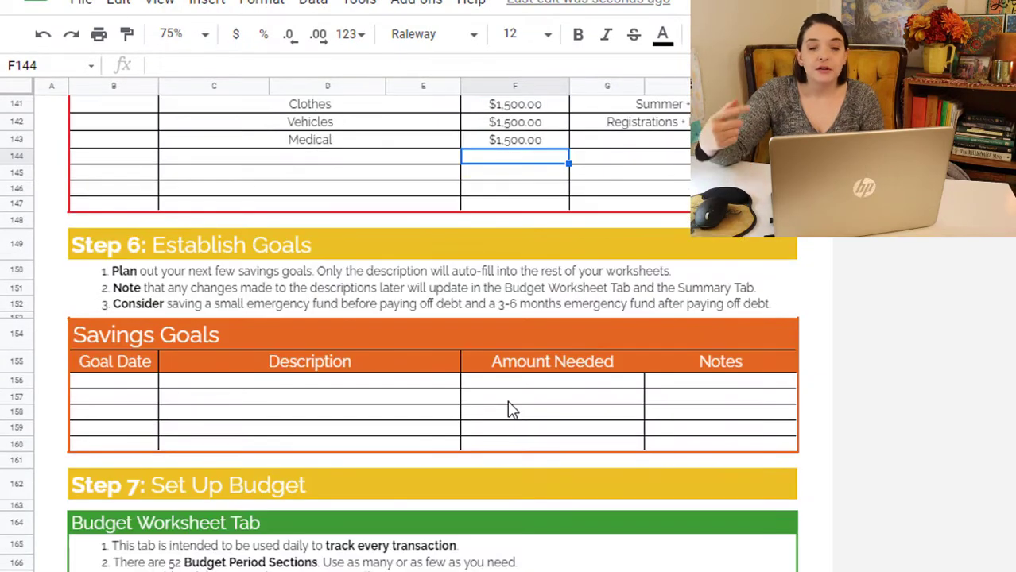
{"action": "left_click", "coordinate": [397, 390]}
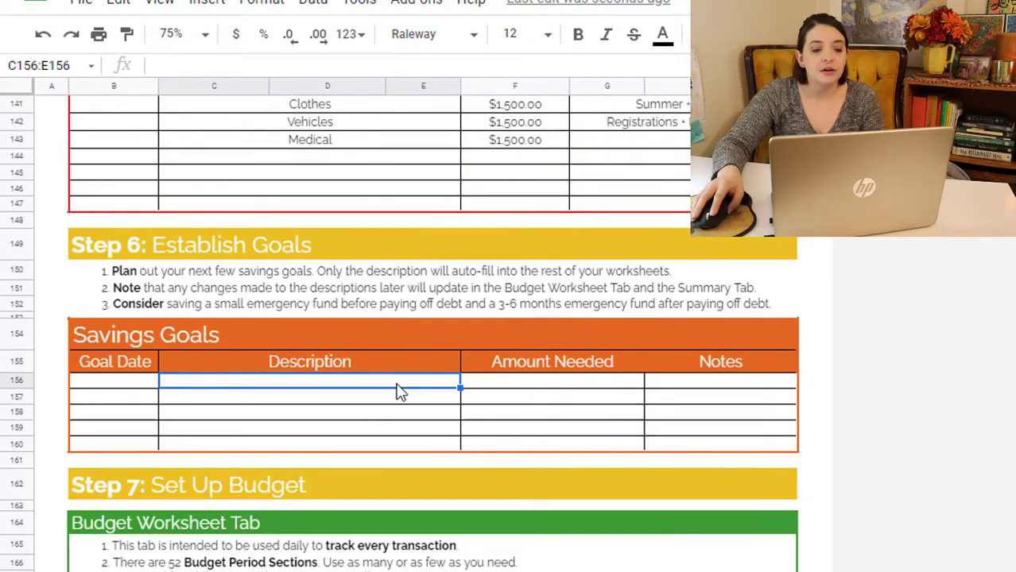
{"action": "type", "text": "Emergency Fund"}
{"action": "key", "text": "Return"}
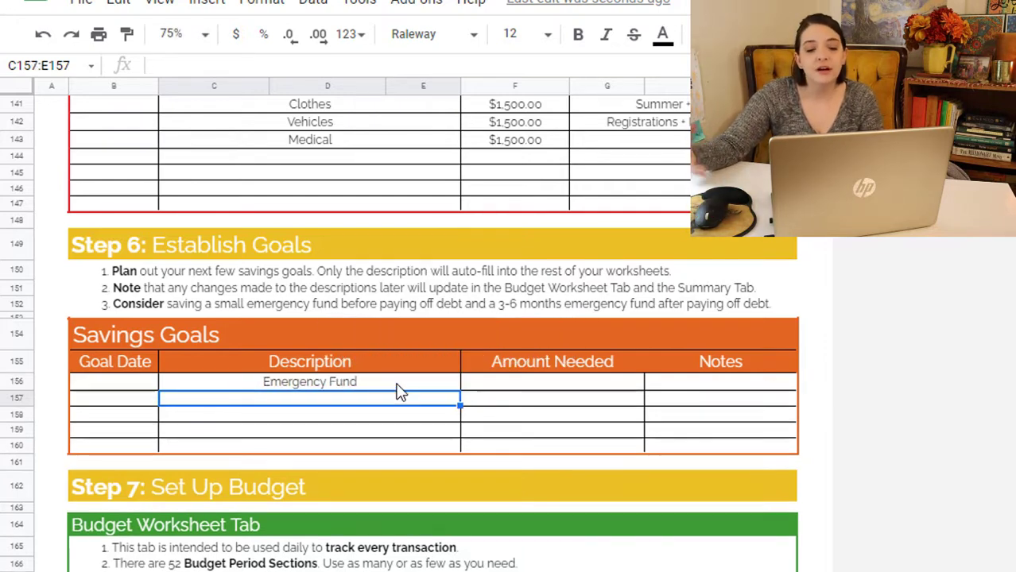
{"action": "type", "text": "House Downpayment"}
{"action": "left_click", "coordinate": [814, 334]}
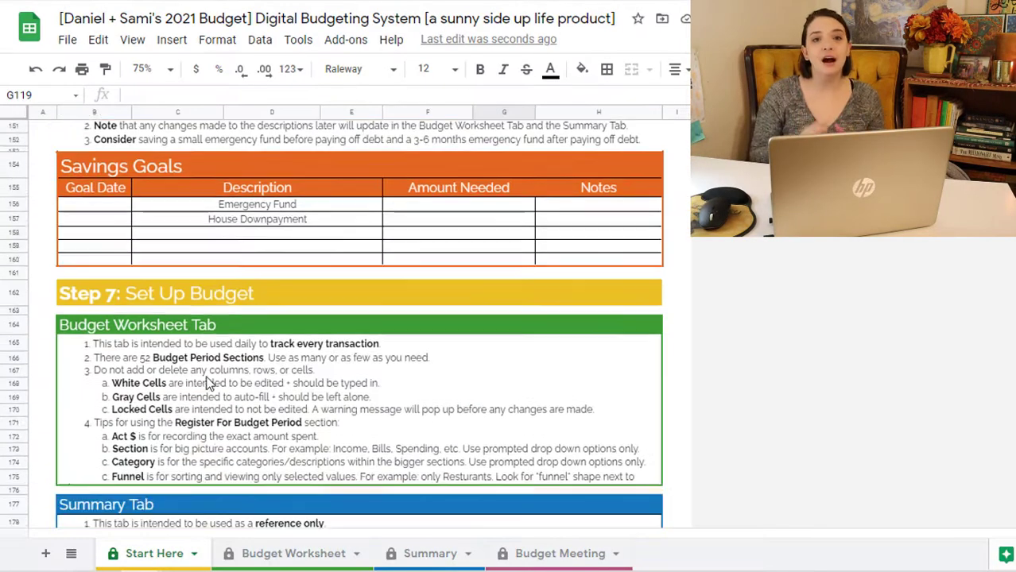
- Label the first budget period on the Budget Worksheet sheet "Jan 7th-Feb 3rd"
{"action": "left_click", "coordinate": [274, 554]}
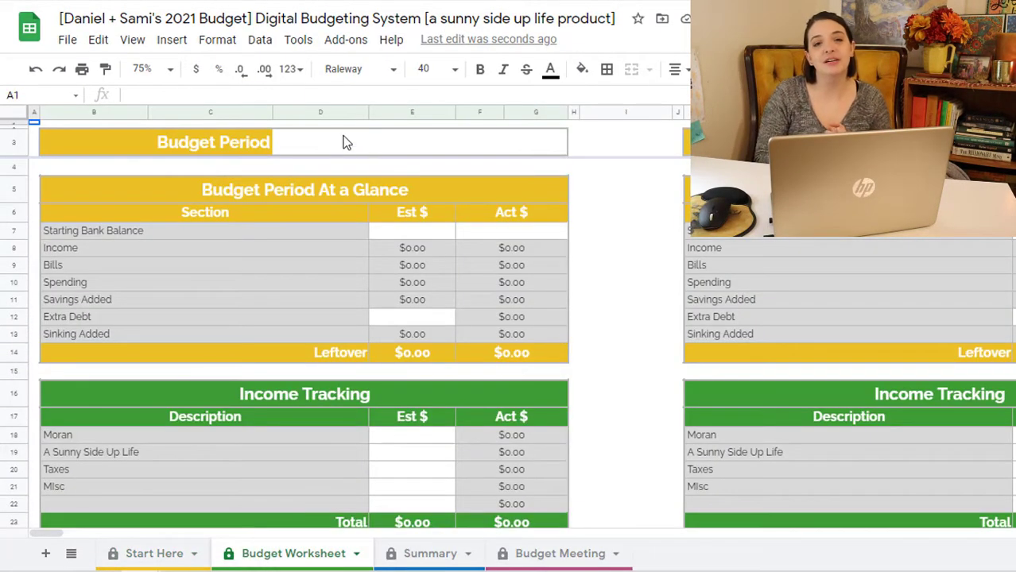
{"action": "left_click", "coordinate": [347, 143]}
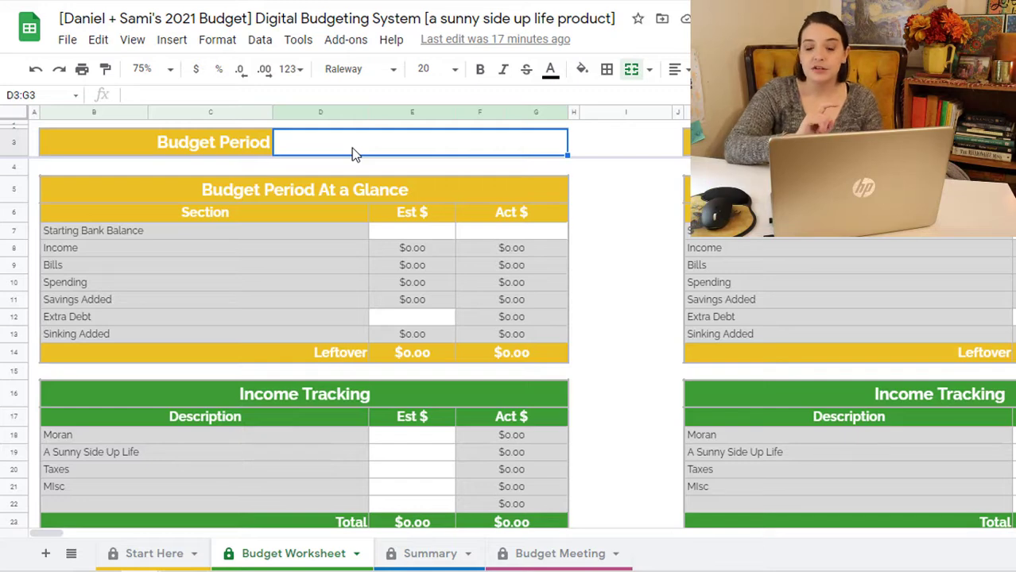
{"action": "type", "text": "Jan 7-Feb 3rd"}
{"action": "left_click", "coordinate": [314, 144]}
{"action": "type", "text": "th"}
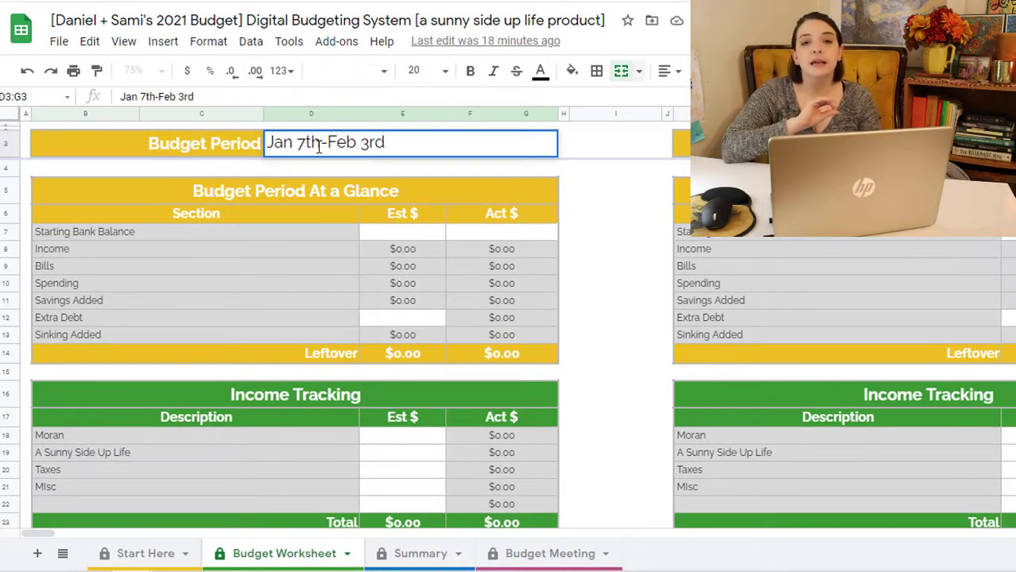
- Label the second budget period "Feb 4th-Feb 17th" and the third "Feb 18th-Mar 17th"
{"action": "left_click", "coordinate": [961, 144]}
{"action": "type", "text": "Feb 4th-Feb 17th"}
{"action": "scroll", "coordinate": [961, 144], "scroll_direction": "right", "scroll_amount": 6}
{"action": "left_click", "coordinate": [1003, 144]}
{"action": "type", "text": "Feb 18th-Mar 17th"}
- Label the fourth budget period "Mar 18th-Mar 31st"
{"action": "key", "text": "Tab"}
{"action": "key", "text": "Tab"}
{"action": "key", "text": "Tab"}
{"action": "key", "text": "Tab"}
{"action": "key", "text": "Tab"}
{"action": "type", "text": "Mar 18th-"}
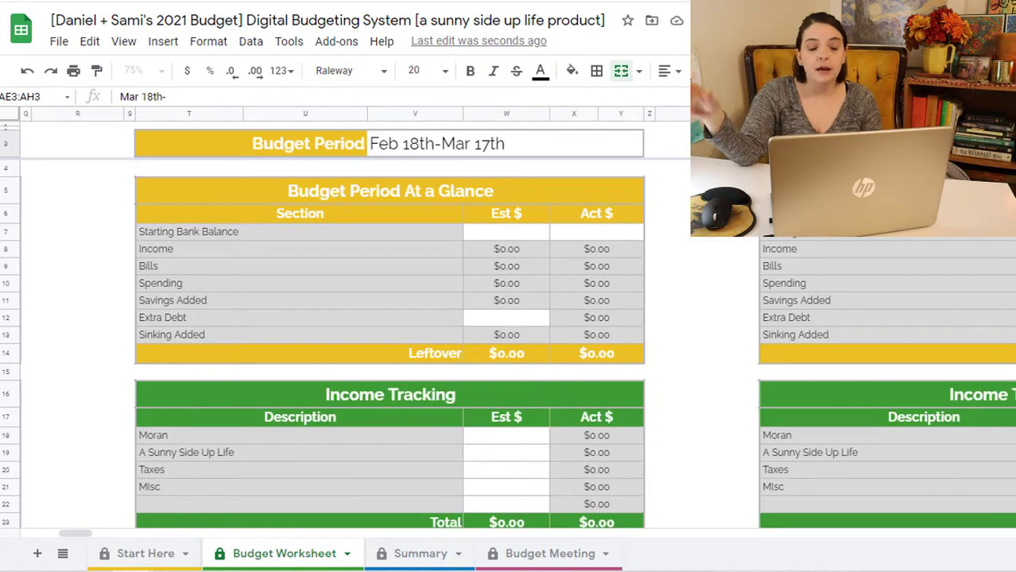
{"action": "type", "text": "Mar 31st"}
- Label the fifth budget period "Apr 1st-Apr 28th"
{"action": "key", "text": "Tab"}
{"action": "key", "text": "Tab"}
{"action": "key", "text": "Tab"}
{"action": "key", "text": "Tab"}
{"action": "key", "text": "Tab"}
{"action": "type", "text": "Apr 1st-Apr 28th"}
- Label the sixth budget period "Apr 29th-May 12th"
{"action": "key", "text": "Tab"}
{"action": "key", "text": "Tab"}
{"action": "key", "text": "Tab"}
{"action": "key", "text": "Tab"}
{"action": "key", "text": "Tab"}
{"action": "type", "text": "Apr"}
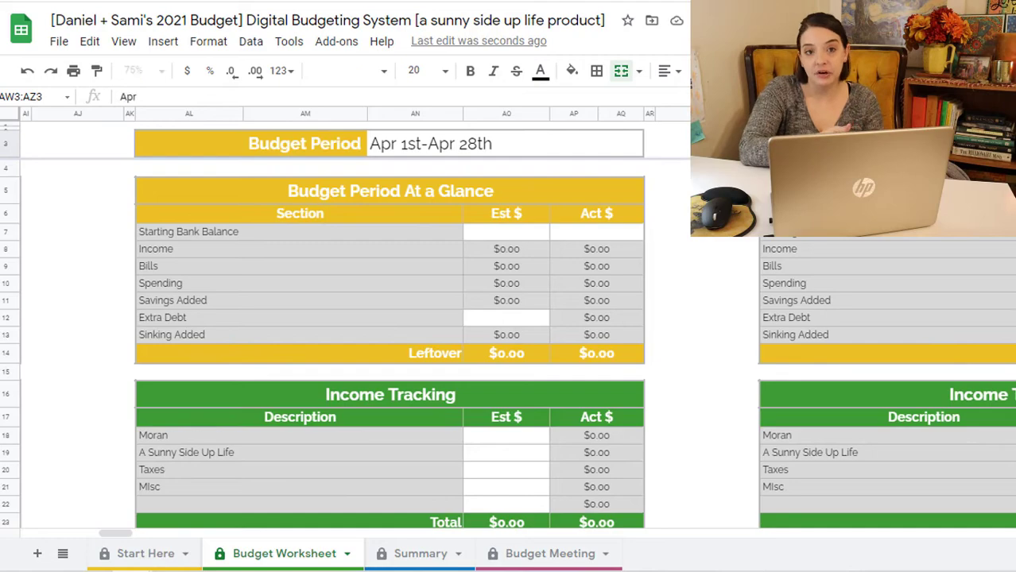
{"action": "type", "text": " 29th-May 12th"}
- Label the seventh budget period "May 13th-June 9th"
{"action": "key", "text": "Tab"}
{"action": "key", "text": "Tab"}
{"action": "key", "text": "Tab"}
{"action": "key", "text": "Tab"}
{"action": "key", "text": "Tab"}
{"action": "type", "text": "May"}
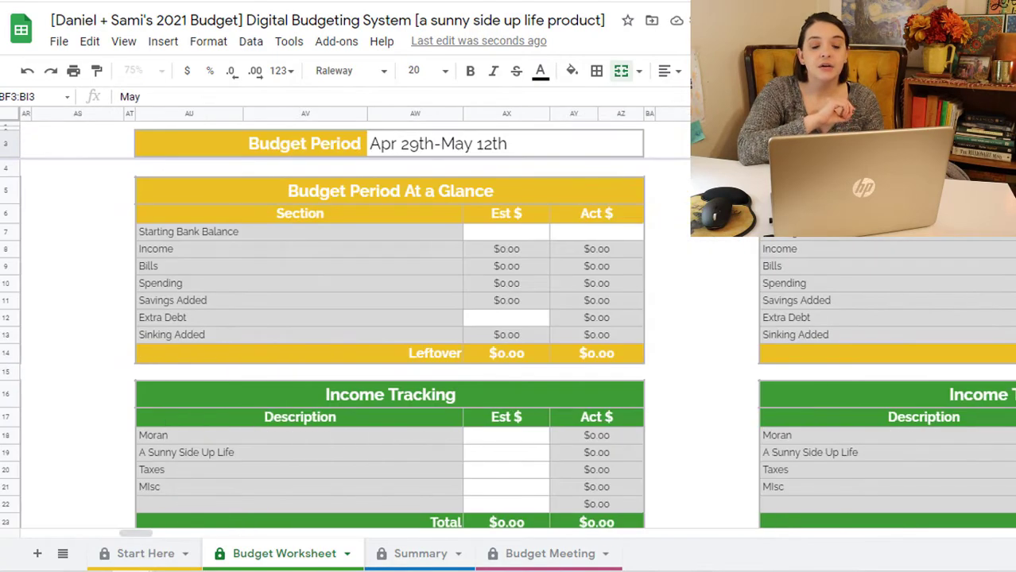
{"action": "type", "text": " 13th-June 9th"}
- Label the eighth budget period "June 10th-June 23rd"
{"action": "key", "text": "Tab"}
{"action": "key", "text": "Tab"}
{"action": "key", "text": "Tab"}
{"action": "key", "text": "Tab"}
{"action": "key", "text": "Tab"}
{"action": "type", "text": "June 10th-June 23rd"}
- Label the ninth budget period "June 24th-July 21st"
{"action": "key", "text": "Tab"}
{"action": "key", "text": "Tab"}
{"action": "key", "text": "Tab"}
{"action": "key", "text": "Tab"}
{"action": "key", "text": "Tab"}
{"action": "type", "text": "June 24th-July 21st"}
- Label the tenth budget period "July 22nd-Aug 4th"
{"action": "key", "text": "Tab"}
{"action": "key", "text": "Tab"}
{"action": "key", "text": "Tab"}
{"action": "key", "text": "Tab"}
{"action": "key", "text": "Tab"}
{"action": "type", "text": "July 22nd-Aug 4th"}
- Label the eleventh budget period "Aug 5th-Sept 1st"
{"action": "key", "text": "Tab"}
{"action": "key", "text": "Tab"}
{"action": "key", "text": "Tab"}
{"action": "key", "text": "Tab"}
{"action": "key", "text": "Tab"}
{"action": "type", "text": "Aug 5th-Sept 1st"}
- Label the twelfth budget period "Sept 2nd-Sept 15th"
{"action": "key", "text": "Tab"}
{"action": "key", "text": "Tab"}
{"action": "key", "text": "Tab"}
{"action": "key", "text": "Tab"}
{"action": "key", "text": "Tab"}
{"action": "type", "text": "Sept 2nd-Sept 15th"}
- Label the thirteenth budget period "Sept 16th-Oct 13th"
{"action": "key", "text": "Tab"}
{"action": "key", "text": "Tab"}
{"action": "key", "text": "Tab"}
{"action": "key", "text": "Tab"}
{"action": "key", "text": "Tab"}
{"action": "type", "text": "Sept 16th-Oct 13th"}
- Label the fourteenth budget period "Oct 14th-Oct 27th"
{"action": "key", "text": "Tab"}
{"action": "key", "text": "Tab"}
{"action": "key", "text": "Tab"}
{"action": "key", "text": "Tab"}
{"action": "key", "text": "Tab"}
{"action": "type", "text": "Oct 14th-Oct 27th"}
- Label the fifteenth budget period "Oct 28th-Nov 24th"
{"action": "key", "text": "Tab"}
{"action": "key", "text": "Tab"}
{"action": "key", "text": "Tab"}
{"action": "key", "text": "Tab"}
{"action": "key", "text": "Tab"}
{"action": "type", "text": "Oct 28th-Nov 24th"}
- Label the sixteenth budget period "Nov 25th-Dec 8th"
{"action": "key", "text": "Tab"}
{"action": "key", "text": "Tab"}
{"action": "key", "text": "Tab"}
{"action": "key", "text": "Tab"}
{"action": "key", "text": "Tab"}
{"action": "type", "text": "Nov 25th-"}
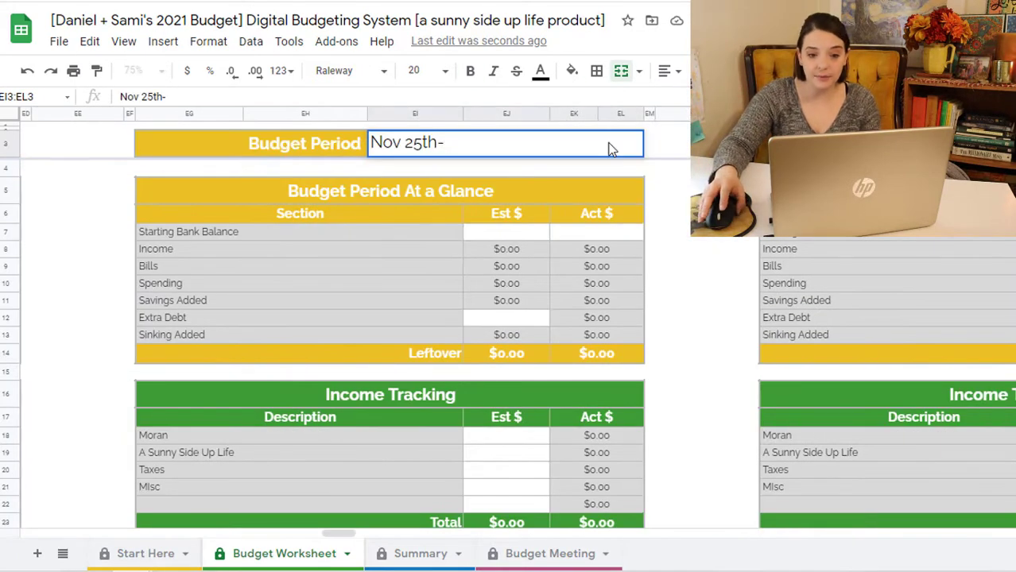
{"action": "type", "text": "Dec 8th"}
- Label the seventeenth budget period "Dec 9th-Jan 5th"
{"action": "key", "text": "Tab"}
{"action": "key", "text": "Tab"}
{"action": "key", "text": "Tab"}
{"action": "key", "text": "Tab"}
{"action": "key", "text": "Tab"}
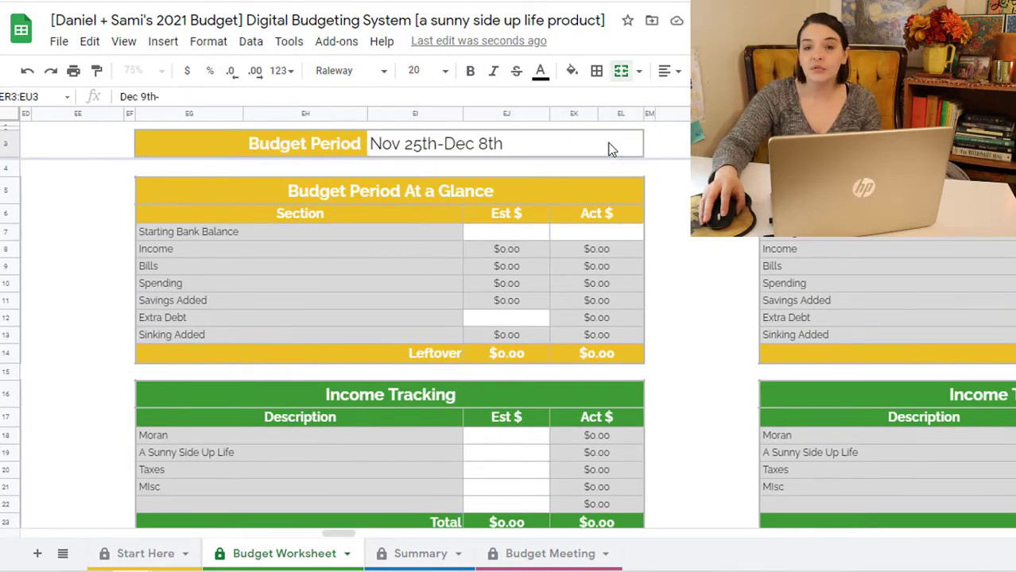
{"action": "type", "text": "Dec 9th-J"}
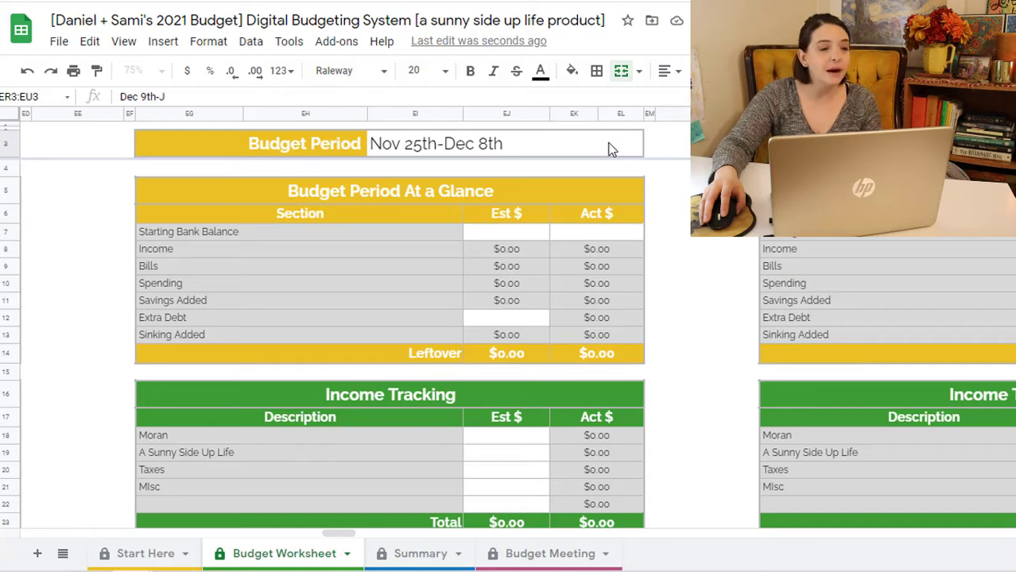
{"action": "type", "text": "an 5th"}
{"action": "key", "text": "Tab"}
{"action": "key", "text": "Tab"}
{"action": "key", "text": "Tab"}
{"action": "key", "text": "Tab"}
{"action": "left_click", "coordinate": [608, 145]}
{"action": "left_click_drag", "start_coordinate": [353, 533], "coordinate": [350, 533]}
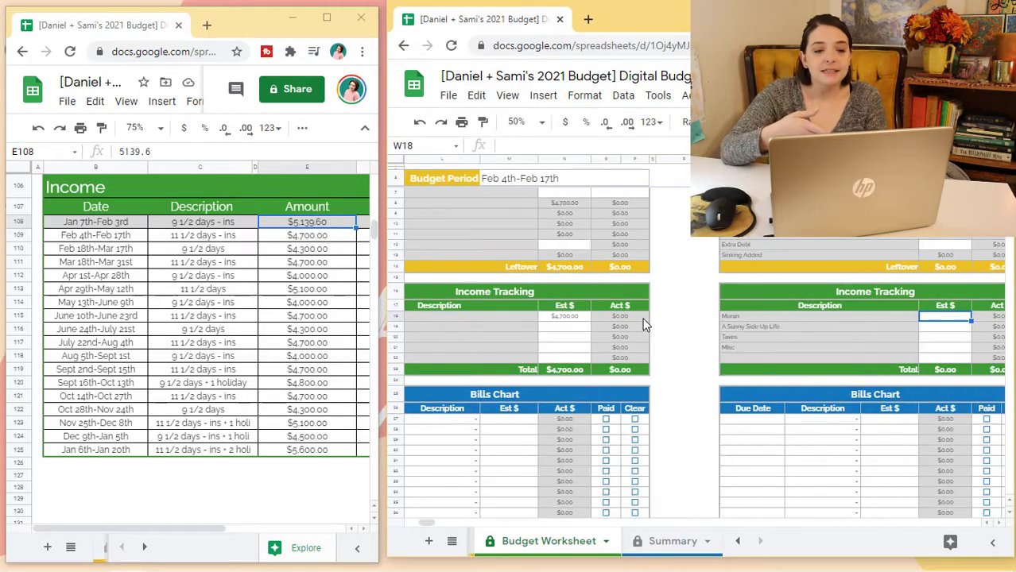
- Enter estimated income in the first income row: 4700 for Mar 18th-Mar 31st and 4000 for Apr 1st-Apr 28th
{"action": "type", "text": "4700"}
{"action": "key", "text": "Tab"}
{"action": "key", "text": "Tab"}
{"action": "key", "text": "Tab"}
{"action": "key", "text": "Tab"}
{"action": "key", "text": "Tab"}
{"action": "key", "text": "Tab"}
{"action": "left_click", "coordinate": [306, 276]}
{"action": "left_click", "coordinate": [949, 320]}
{"action": "type", "text": "4000"}
{"action": "key", "text": "Tab"}
- Enter 5100 as the estimated income in the first income row of the Apr 29th-May 12th budget period
{"action": "key", "text": "Tab"}
{"action": "key", "text": "Tab"}
{"action": "key", "text": "Tab"}
{"action": "key", "text": "Tab"}
{"action": "key", "text": "Tab"}
{"action": "key", "text": "Tab"}
{"action": "key", "text": "Tab"}
{"action": "key", "text": "Tab"}
{"action": "key", "text": "Tab"}
{"action": "left_click", "coordinate": [810, 318]}
{"action": "type", "text": "5100"}
{"action": "key", "text": "Tab"}
- Enter 4000 as the estimated income in the first income row of the May 13th-June 9th budget period
{"action": "key", "text": "Tab"}
{"action": "key", "text": "Tab"}
{"action": "key", "text": "Tab"}
{"action": "key", "text": "Tab"}
{"action": "key", "text": "Tab"}
{"action": "key", "text": "Tab"}
{"action": "key", "text": "Tab"}
{"action": "key", "text": "Tab"}
{"action": "left_click", "coordinate": [809, 318]}
{"action": "type", "text": "4000"}
{"action": "key", "text": "Tab"}
- Enter 4700 as the estimated income in the first income row of the June 10th-June 23rd budget period
{"action": "key", "text": "Tab"}
{"action": "key", "text": "Tab"}
{"action": "key", "text": "Tab"}
{"action": "key", "text": "Tab"}
{"action": "key", "text": "Tab"}
{"action": "key", "text": "Tab"}
{"action": "key", "text": "Tab"}
{"action": "key", "text": "Tab"}
{"action": "left_click", "coordinate": [797, 318]}
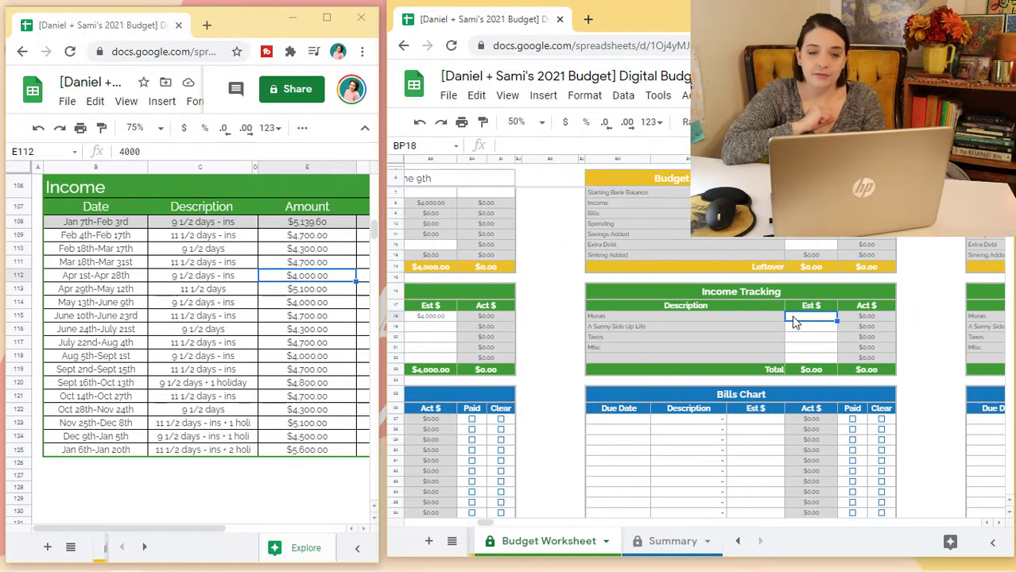
{"action": "type", "text": "4700"}
{"action": "key", "text": "Tab"}
- Enter 4300 as the estimated income in the first income row of the June 24th-July 21st budget period
{"action": "key", "text": "Tab"}
{"action": "key", "text": "Tab"}
{"action": "key", "text": "Tab"}
{"action": "key", "text": "Tab"}
{"action": "key", "text": "Tab"}
{"action": "key", "text": "Tab"}
{"action": "key", "text": "Tab"}
{"action": "key", "text": "Tab"}
{"action": "key", "text": "Tab"}
{"action": "left_click", "coordinate": [809, 319]}
{"action": "type", "text": "4300"}
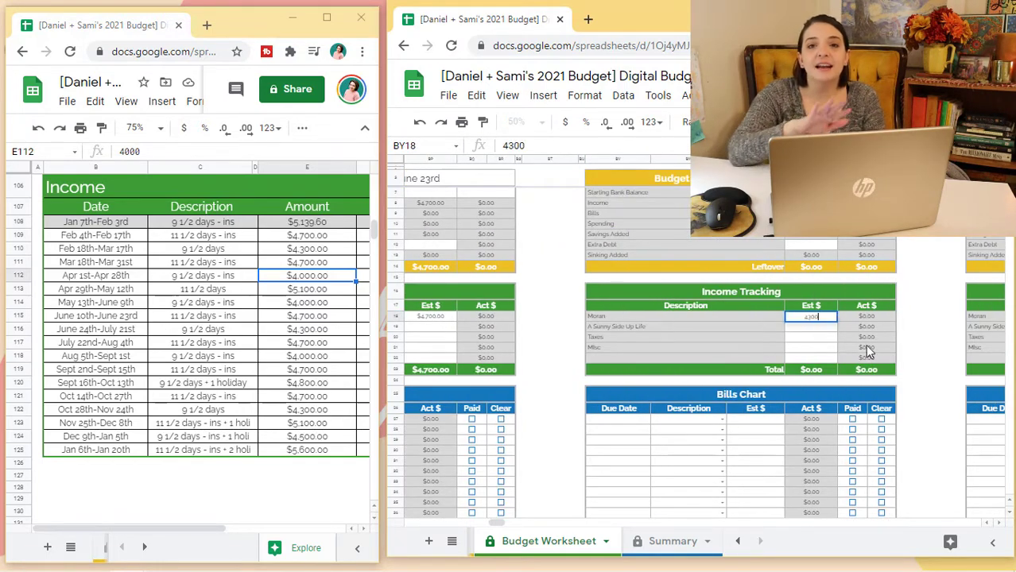
{"action": "key", "text": "Tab"}
- Enter 4700 as the estimated income in the first income row of the July 22nd-Aug 4th budget period
{"action": "key", "text": "Tab"}
{"action": "key", "text": "Tab"}
{"action": "key", "text": "Tab"}
{"action": "key", "text": "Tab"}
{"action": "key", "text": "Tab"}
{"action": "key", "text": "Tab"}
{"action": "key", "text": "Tab"}
{"action": "key", "text": "Tab"}
{"action": "key", "text": "Tab"}
{"action": "left_click", "coordinate": [811, 318]}
{"action": "type", "text": "4700"}
{"action": "key", "text": "Tab"}
- Enter 4000 as the estimated income in the first income row of the Aug 5th-Sept 1st budget period
{"action": "key", "text": "Tab"}
{"action": "key", "text": "Tab"}
{"action": "key", "text": "Tab"}
{"action": "key", "text": "Tab"}
{"action": "key", "text": "Tab"}
{"action": "key", "text": "Tab"}
{"action": "key", "text": "Tab"}
{"action": "key", "text": "Tab"}
{"action": "key", "text": "Tab"}
{"action": "key", "text": "Tab"}
{"action": "left_click", "coordinate": [307, 356]}
{"action": "left_click", "coordinate": [752, 319]}
{"action": "type", "text": "4000"}
{"action": "key", "text": "Tab"}
- Enter 4700 as the estimated income in the first income row of the Sept 2nd-Sept 15th budget period
{"action": "key", "text": "Tab"}
{"action": "key", "text": "Tab"}
{"action": "key", "text": "Tab"}
{"action": "key", "text": "Tab"}
{"action": "key", "text": "Tab"}
{"action": "key", "text": "Tab"}
{"action": "key", "text": "Tab"}
{"action": "key", "text": "Tab"}
{"action": "key", "text": "Tab"}
{"action": "key", "text": "Tab"}
{"action": "left_click", "coordinate": [306, 370]}
{"action": "left_click", "coordinate": [755, 317]}
{"action": "type", "text": "4700"}
{"action": "key", "text": "Return"}
- Enter 4800 as the estimated income in the first income row of the Sept 16th-Oct 13th budget period
{"action": "key", "text": "Tab"}
{"action": "key", "text": "Tab"}
{"action": "key", "text": "Tab"}
{"action": "key", "text": "Tab"}
{"action": "key", "text": "Tab"}
{"action": "key", "text": "Tab"}
{"action": "key", "text": "Tab"}
{"action": "key", "text": "Tab"}
{"action": "key", "text": "Tab"}
{"action": "key", "text": "Tab"}
{"action": "left_click", "coordinate": [810, 317]}
{"action": "type", "text": "4800"}
{"action": "key", "text": "Return"}
- Enter 4700 as the estimated income in the first income row of the Oct 14th-Oct 27th budget period
{"action": "key", "text": "Tab"}
{"action": "key", "text": "Tab"}
{"action": "key", "text": "Tab"}
{"action": "key", "text": "Tab"}
{"action": "key", "text": "Tab"}
{"action": "key", "text": "Tab"}
{"action": "key", "text": "Tab"}
{"action": "key", "text": "Tab"}
{"action": "key", "text": "Tab"}
{"action": "key", "text": "Tab"}
{"action": "left_click", "coordinate": [810, 317]}
{"action": "type", "text": "4700"}
{"action": "key", "text": "Tab"}
- Enter 4300 as the estimated income in the first income row of the Oct 28th-Nov 24th budget period
{"action": "key", "text": "Tab"}
{"action": "key", "text": "Tab"}
{"action": "key", "text": "Tab"}
{"action": "key", "text": "Tab"}
{"action": "key", "text": "Tab"}
{"action": "key", "text": "Tab"}
{"action": "key", "text": "Tab"}
{"action": "key", "text": "Tab"}
{"action": "key", "text": "Tab"}
{"action": "key", "text": "Tab"}
{"action": "key", "text": "Tab"}
{"action": "left_click", "coordinate": [565, 317]}
{"action": "type", "text": "4300"}
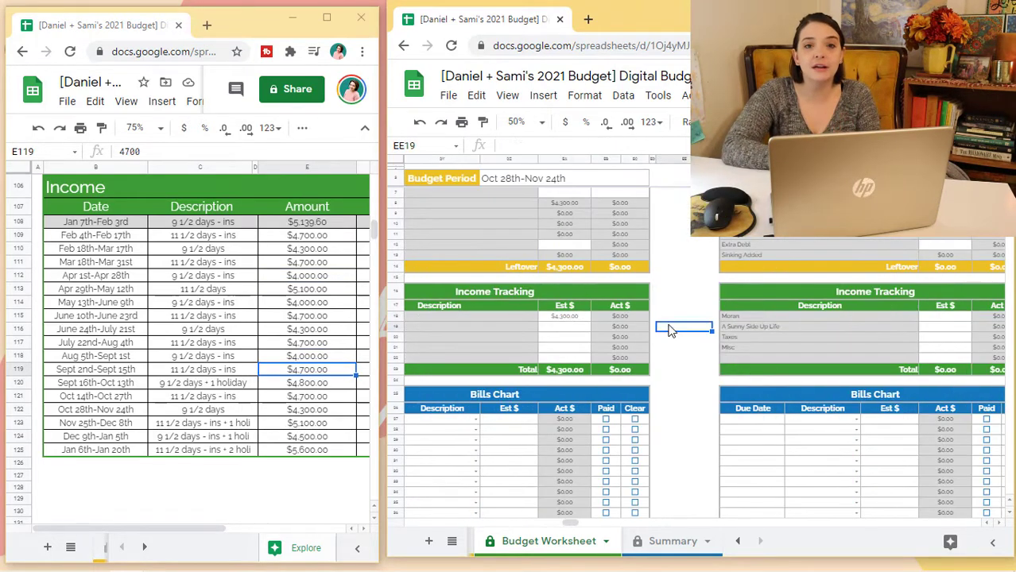
- Enter 5100 as the estimated income in the first income row of the Nov 25th-Dec 8th budget period
{"action": "key", "text": "Return"}
{"action": "key", "text": "Tab"}
{"action": "key", "text": "Tab"}
{"action": "key", "text": "Tab"}
{"action": "key", "text": "Tab"}
{"action": "key", "text": "Tab"}
{"action": "key", "text": "Tab"}
{"action": "key", "text": "Tab"}
{"action": "key", "text": "Tab"}
{"action": "key", "text": "Tab"}
{"action": "left_click", "coordinate": [826, 319]}
{"action": "type", "text": "5100"}
- Enter 4500 as the estimated income in the first income row of the Dec 9th-Jan 5th budget period
{"action": "key", "text": "Tab"}
{"action": "key", "text": "Tab"}
{"action": "key", "text": "Tab"}
{"action": "key", "text": "Tab"}
{"action": "key", "text": "Tab"}
{"action": "key", "text": "Tab"}
{"action": "key", "text": "Tab"}
{"action": "key", "text": "Tab"}
{"action": "key", "text": "Tab"}
{"action": "key", "text": "Tab"}
{"action": "left_click", "coordinate": [832, 320]}
{"action": "type", "text": "4500"}
- Enter 5600 as the estimated income in the first income row of the Jan 6th-Jan 20th budget period
{"action": "key", "text": "Tab"}
{"action": "key", "text": "Tab"}
{"action": "key", "text": "Tab"}
{"action": "key", "text": "Tab"}
{"action": "key", "text": "Tab"}
{"action": "key", "text": "Tab"}
{"action": "key", "text": "Tab"}
{"action": "key", "text": "Tab"}
{"action": "key", "text": "Tab"}
{"action": "key", "text": "Tab"}
{"action": "left_click", "coordinate": [810, 317]}
{"action": "type", "text": "5600"}
{"action": "key", "text": "Return"}
- Return to the first budget period and show the Start Here sheet in the reference window
{"action": "key", "text": "Tab"}
{"action": "key", "text": "Tab"}
{"action": "key", "text": "Tab"}
{"action": "left_click_drag", "start_coordinate": [600, 523], "coordinate": [427, 523]}
{"action": "left_click", "coordinate": [819, 338]}
{"action": "key", "text": "Tab"}
{"action": "key", "text": "Tab"}
{"action": "key", "text": "Tab"}
{"action": "key", "text": "Tab"}
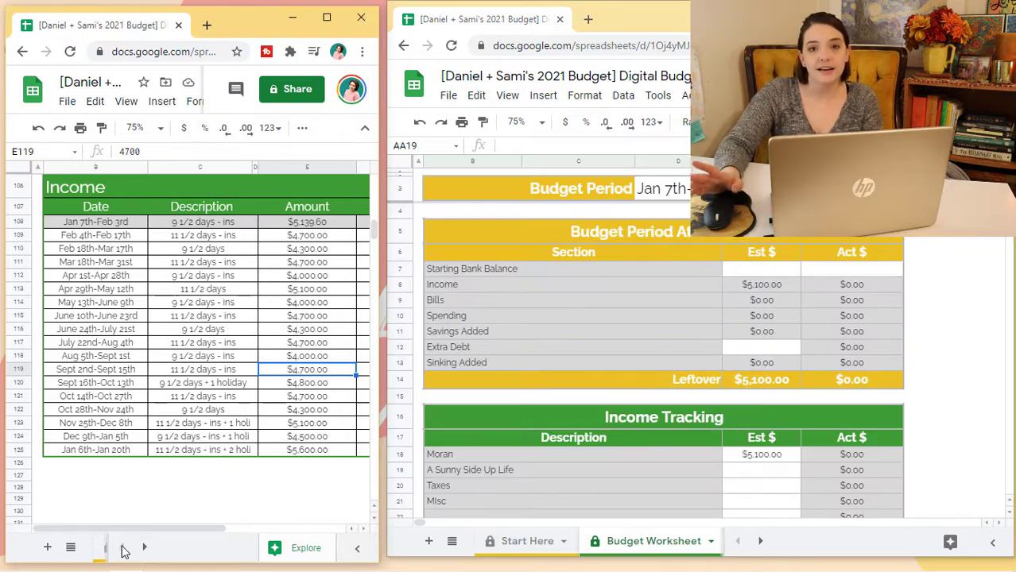
{"action": "left_click", "coordinate": [70, 548]}
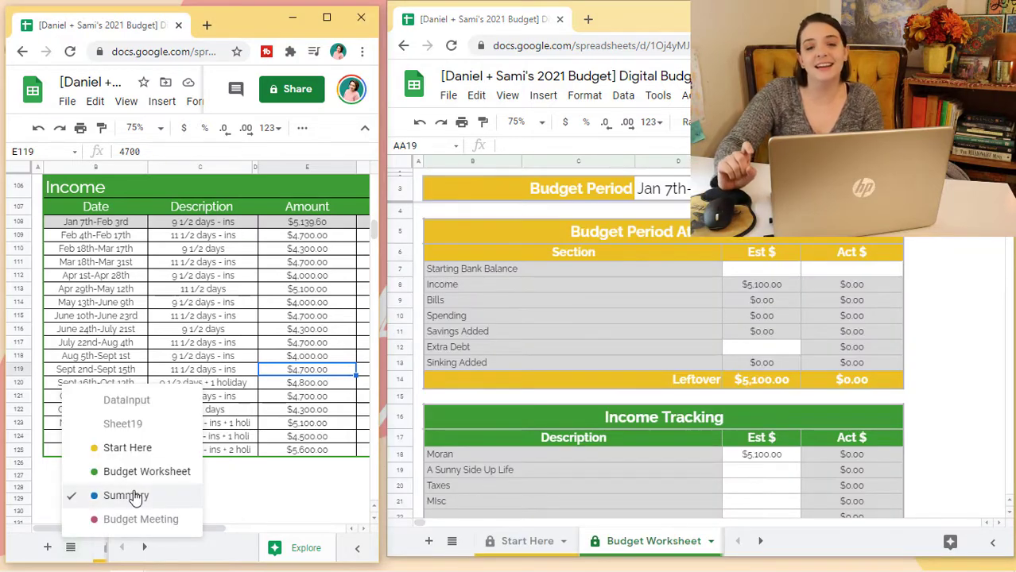
{"action": "left_click", "coordinate": [127, 448]}
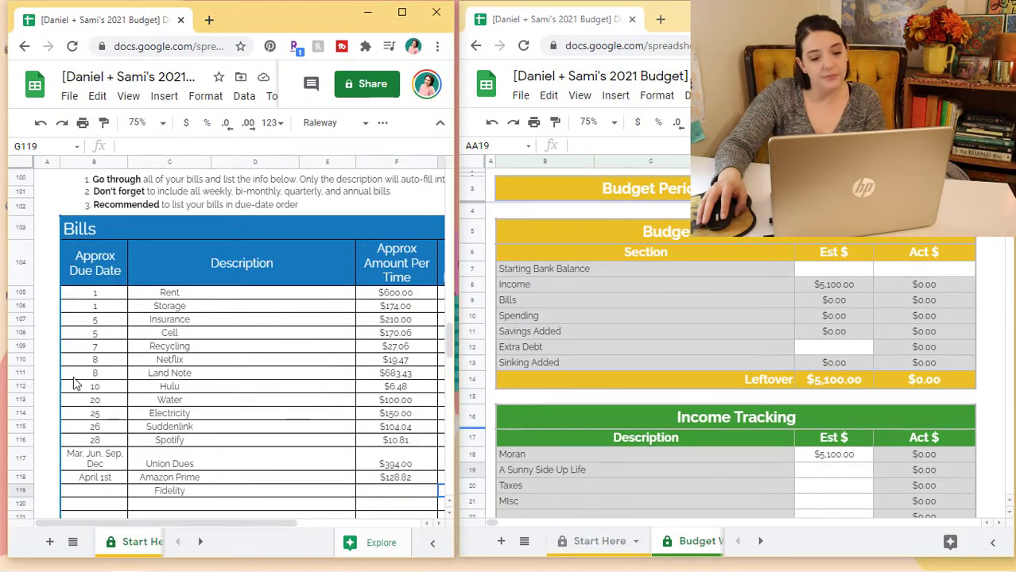
- Copy the due dates and descriptions of the Recycling through Spotify bills as values into the Jan 7th-Feb 3rd Bills Chart, starting in its first row
{"action": "left_click", "coordinate": [795, 190]}
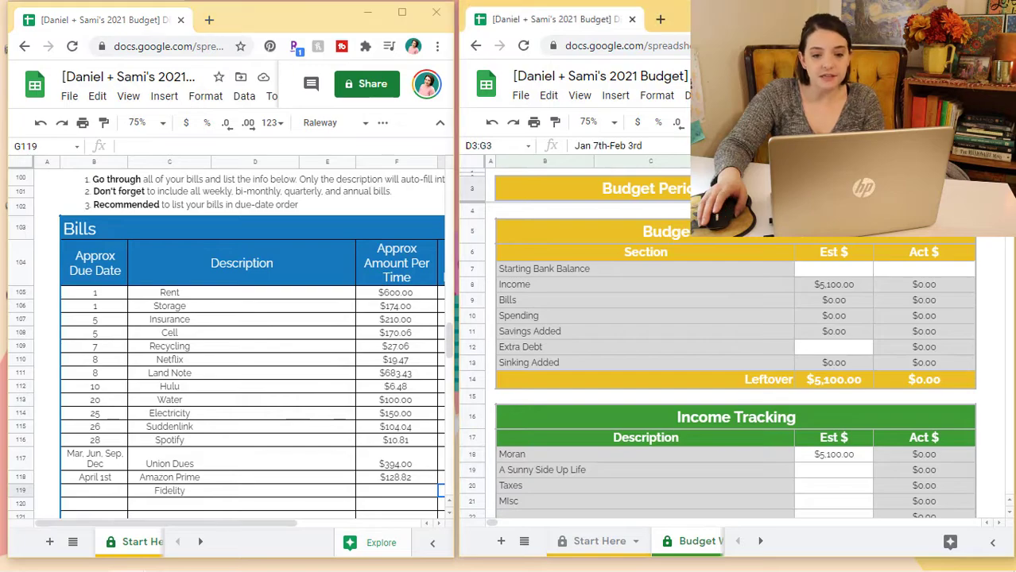
{"action": "scroll", "coordinate": [793, 275], "scroll_direction": "down", "scroll_amount": 5}
{"action": "scroll", "coordinate": [736, 350], "scroll_direction": "down", "scroll_amount": 2}
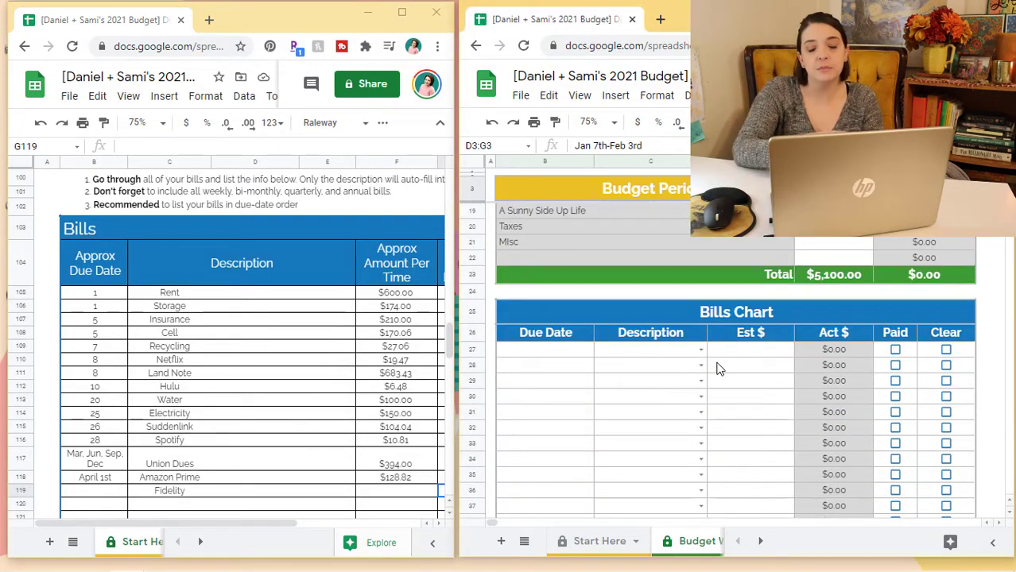
{"action": "scroll", "coordinate": [476, 531], "scroll_direction": "down", "scroll_amount": 1}
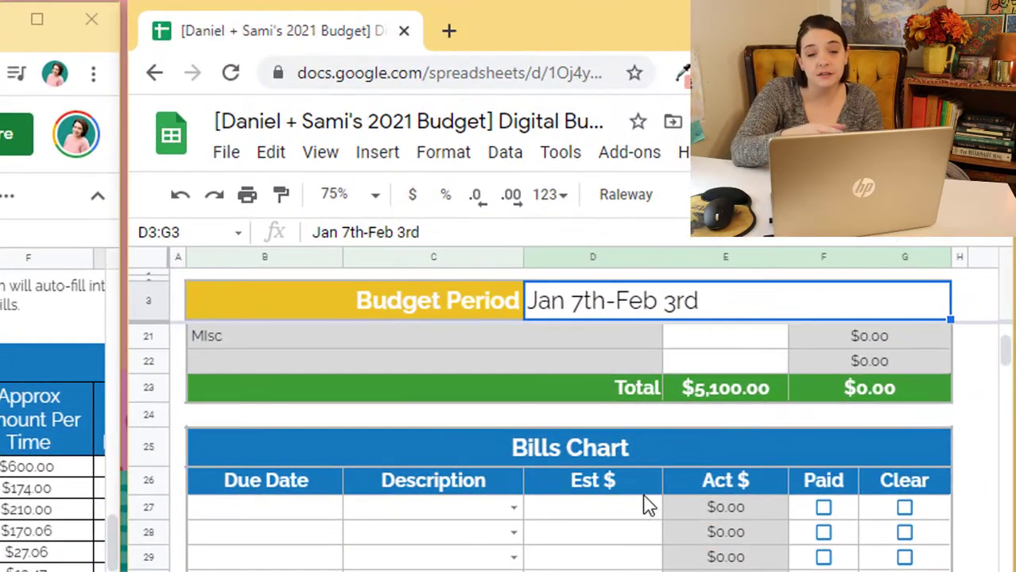
{"action": "left_click", "coordinate": [668, 511]}
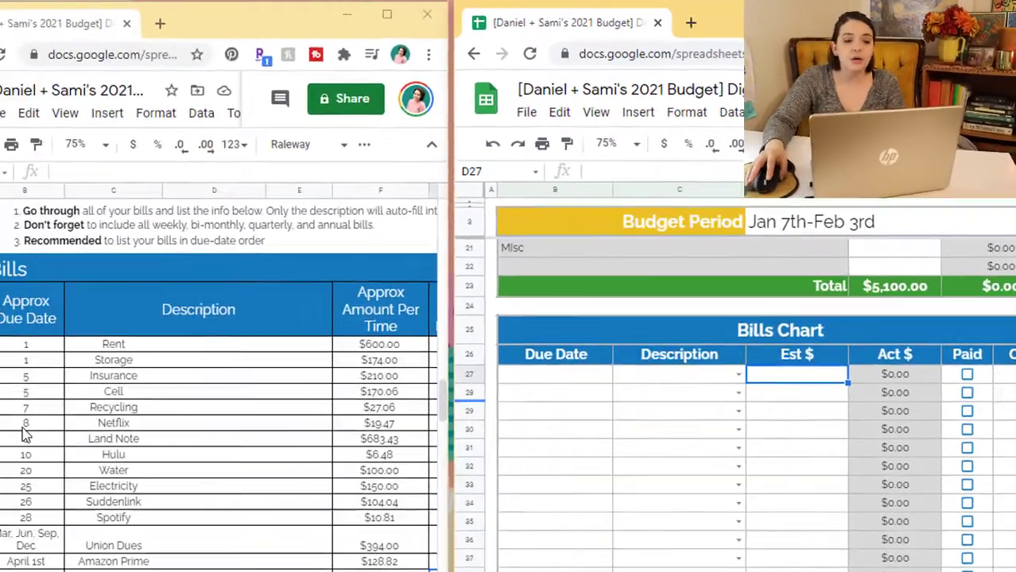
{"action": "scroll", "coordinate": [198, 388], "scroll_direction": "down", "scroll_amount": 1}
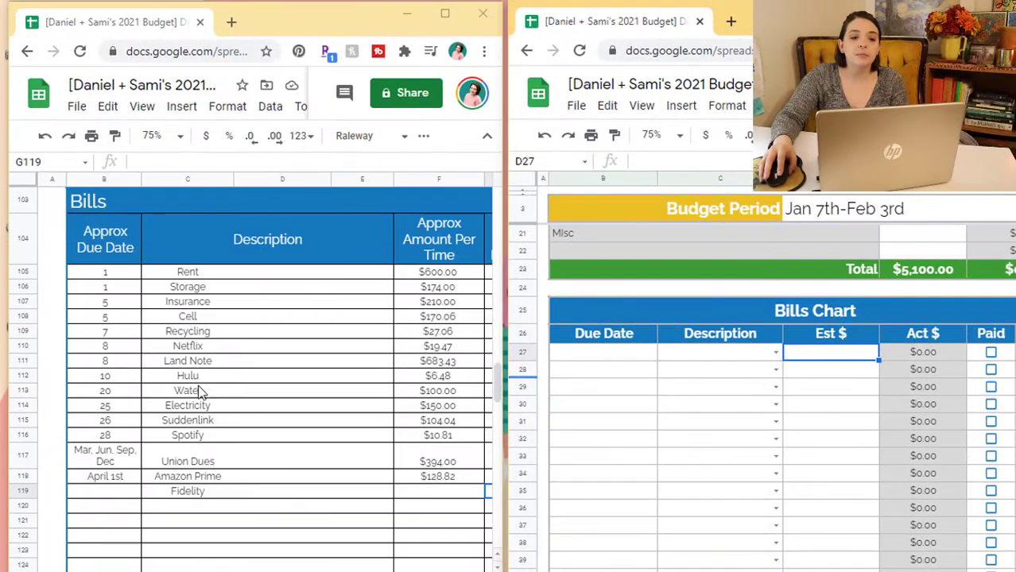
{"action": "left_click", "coordinate": [115, 334]}
{"action": "left_click_drag", "start_coordinate": [119, 340], "coordinate": [175, 436]}
{"action": "right_click", "coordinate": [175, 436]}
{"action": "left_click", "coordinate": [219, 157]}
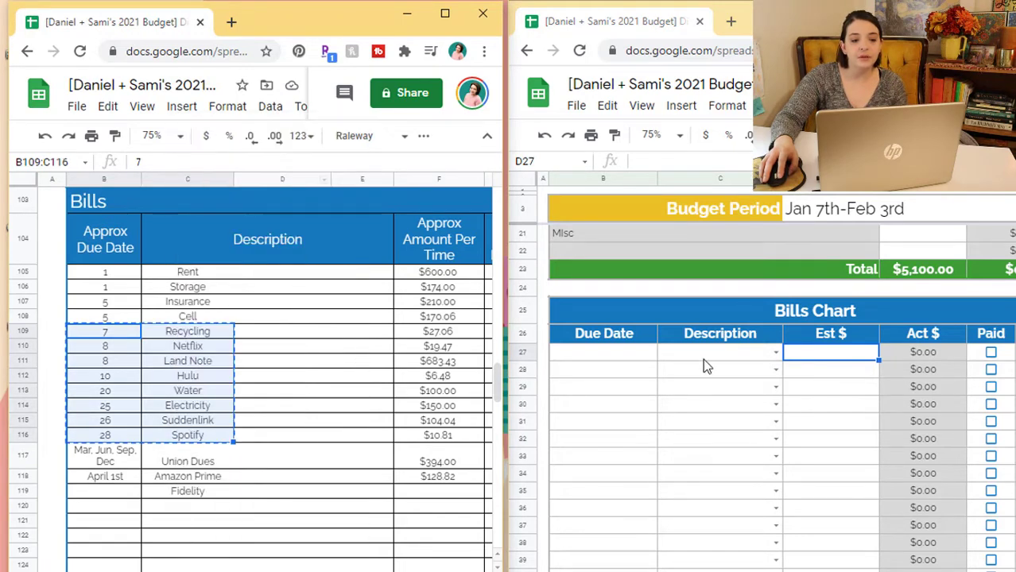
{"action": "right_click", "coordinate": [636, 362]}
{"action": "mouse_move", "coordinate": [725, 216]}
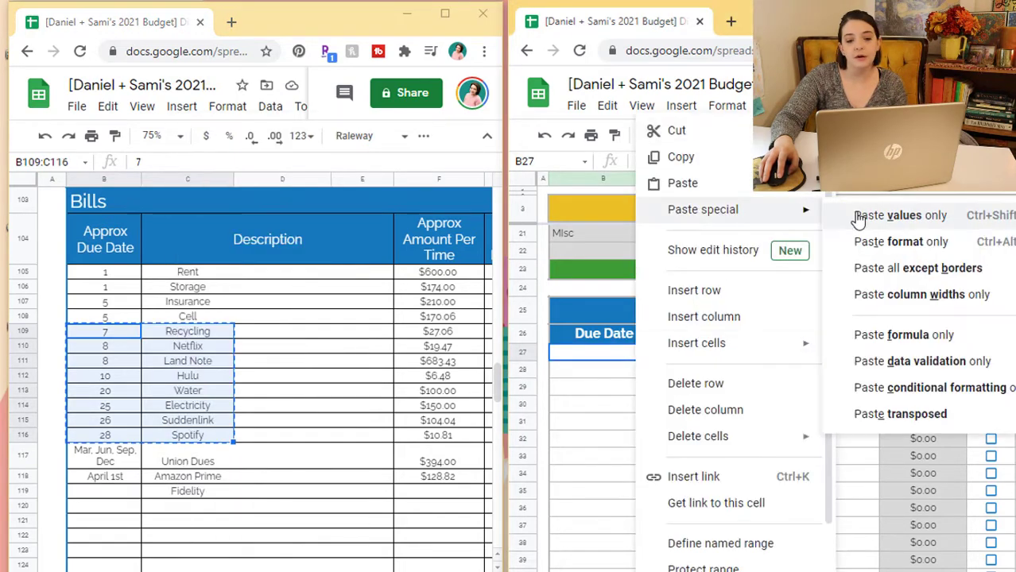
{"action": "left_click", "coordinate": [900, 215]}
- Copy the approximate amounts of the Recycling through Spotify bills as values into the matching Est $ cells of the Jan 7th-Feb 3rd Bills Chart
{"action": "left_click_drag", "start_coordinate": [435, 332], "coordinate": [435, 435]}
{"action": "right_click", "coordinate": [436, 437]}
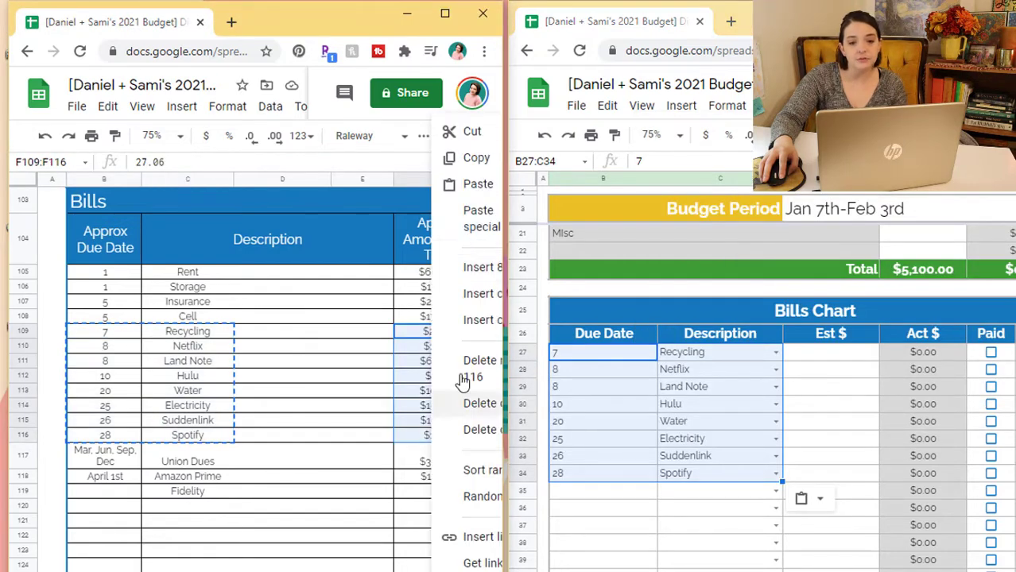
{"action": "left_click", "coordinate": [477, 158]}
{"action": "right_click", "coordinate": [859, 361]}
{"action": "mouse_move", "coordinate": [918, 207]}
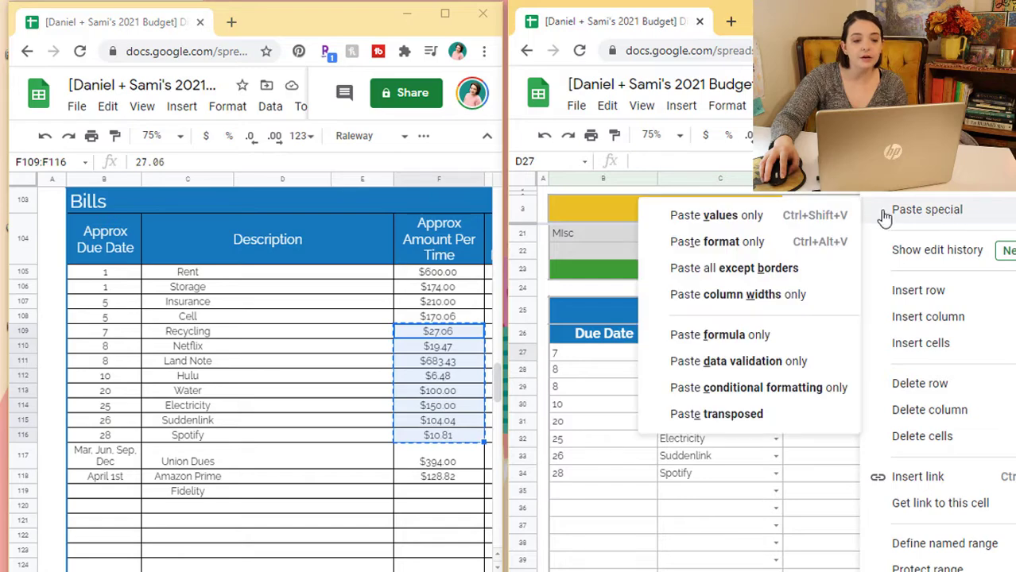
{"action": "left_click", "coordinate": [775, 213]}
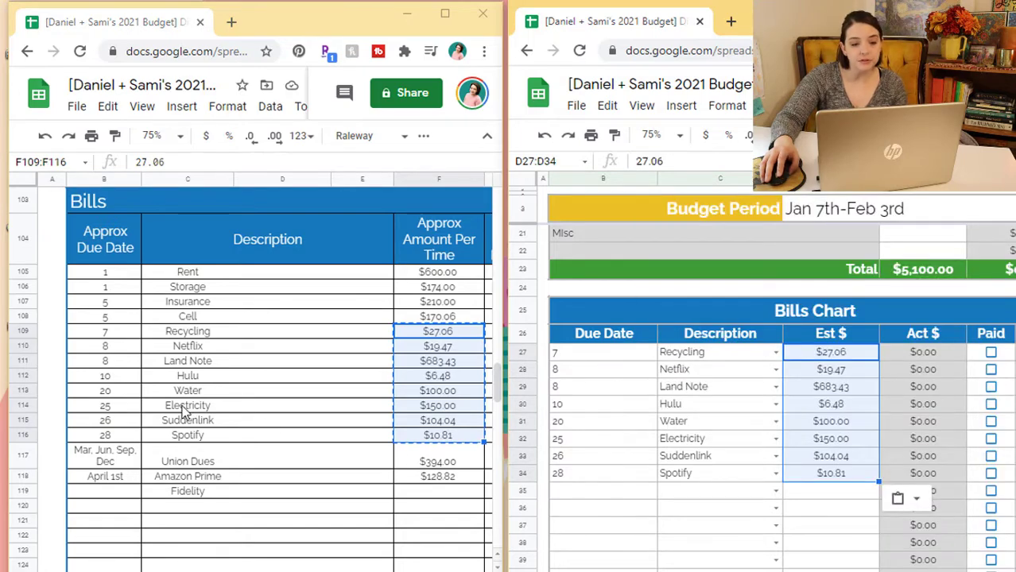
- Copy the Rent and Storage due dates and descriptions as values into the two Bills Chart rows below Spotify
{"action": "left_click", "coordinate": [115, 275]}
{"action": "left_click_drag", "start_coordinate": [115, 284], "coordinate": [216, 297]}
{"action": "right_click", "coordinate": [215, 298]}
{"action": "left_click", "coordinate": [262, 157]}
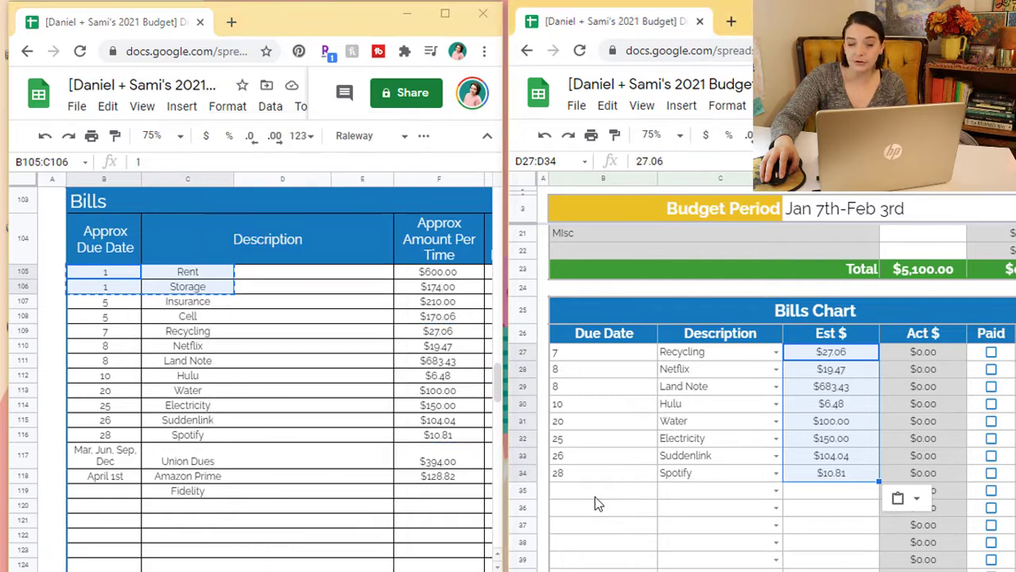
{"action": "right_click", "coordinate": [594, 493]}
{"action": "mouse_move", "coordinate": [720, 211]}
{"action": "left_click", "coordinate": [810, 217]}
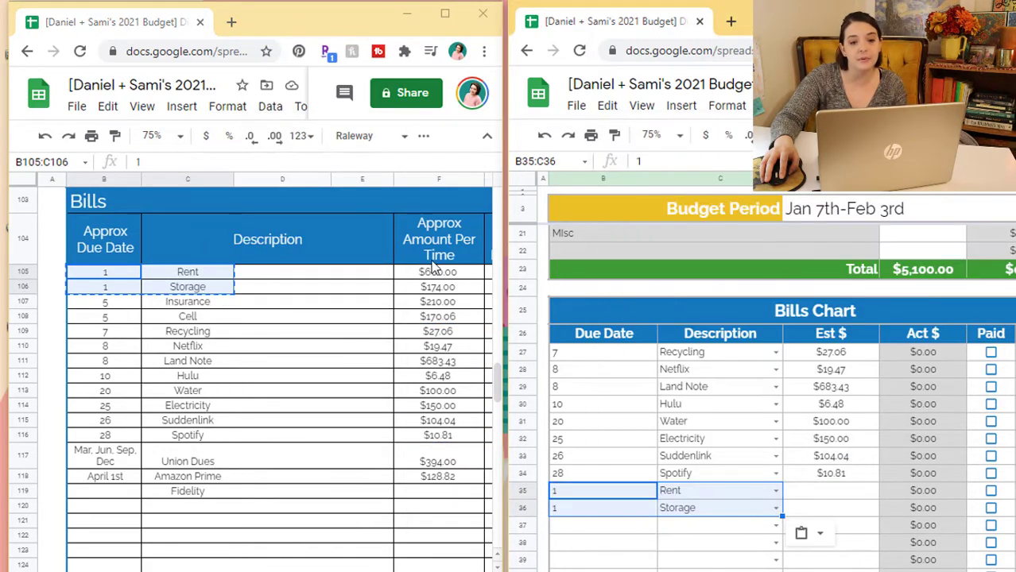
- Copy the Rent and Storage amounts, $600.00 and $174.00, as values into their Est $ cells in the Bills Chart
{"action": "left_click_drag", "start_coordinate": [436, 272], "coordinate": [433, 286]}
{"action": "right_click", "coordinate": [433, 286]}
{"action": "left_click", "coordinate": [477, 162]}
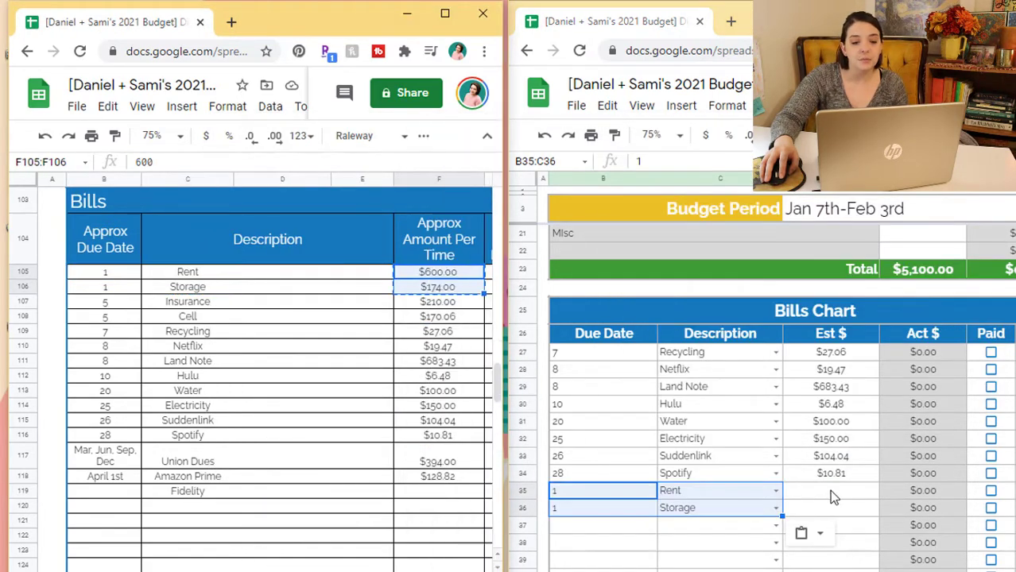
{"action": "right_click", "coordinate": [831, 491]}
{"action": "mouse_move", "coordinate": [939, 211]}
{"action": "left_click", "coordinate": [829, 223]}
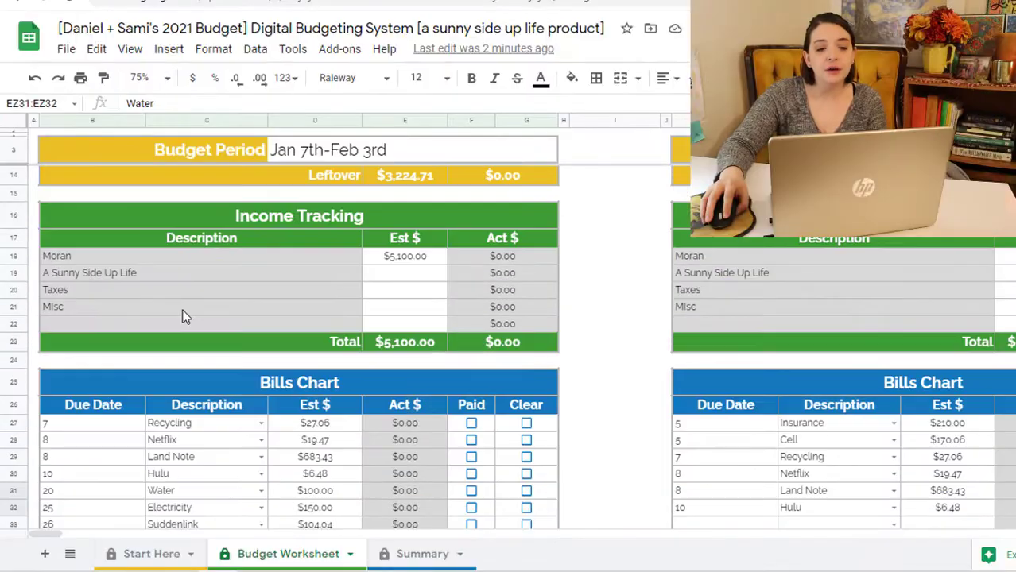
- Enter 1300 as the spending estimate in the unnamed last row of the Jan 7th-Feb 3rd Spending Tracker
{"action": "scroll", "coordinate": [180, 314], "scroll_direction": "down", "scroll_amount": 10}
{"action": "scroll", "coordinate": [182, 312], "scroll_direction": "down", "scroll_amount": 2}
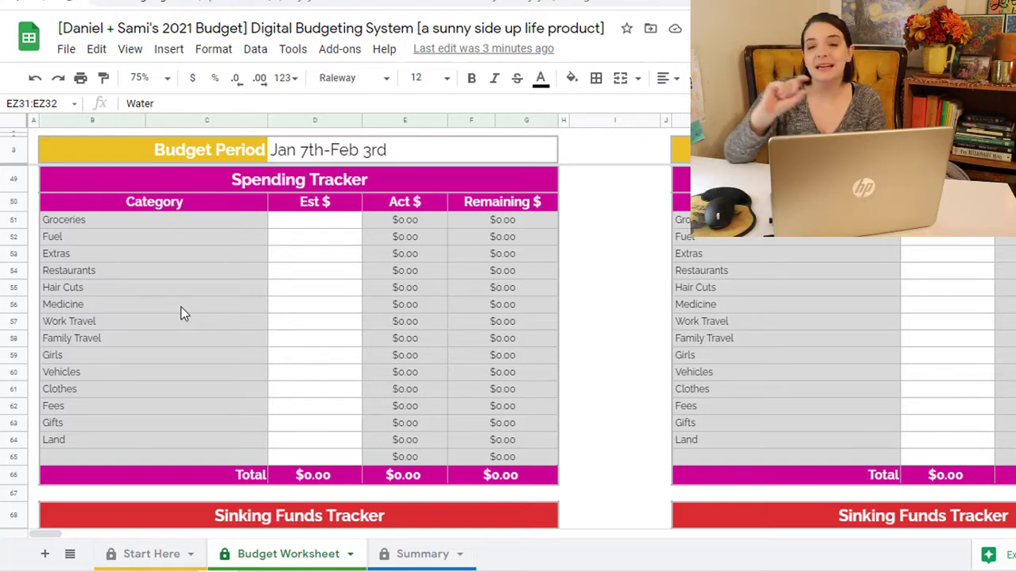
{"action": "left_click", "coordinate": [320, 457]}
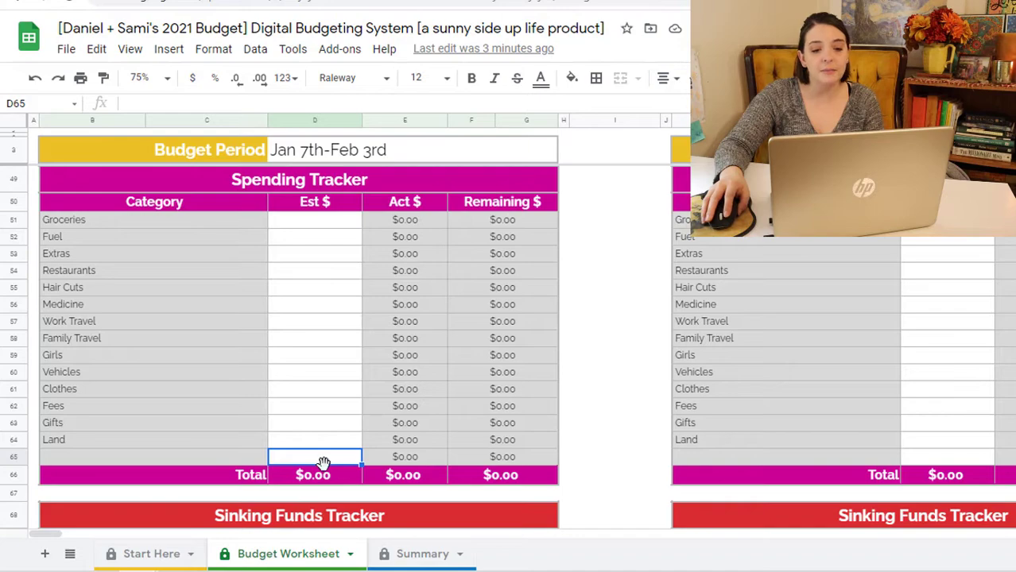
{"action": "type", "text": "1300"}
{"action": "key", "text": "Tab"}
{"action": "key", "text": "Tab"}
{"action": "key", "text": "Tab"}
{"action": "key", "text": "Tab"}
{"action": "key", "text": "Tab"}
{"action": "key", "text": "Tab"}
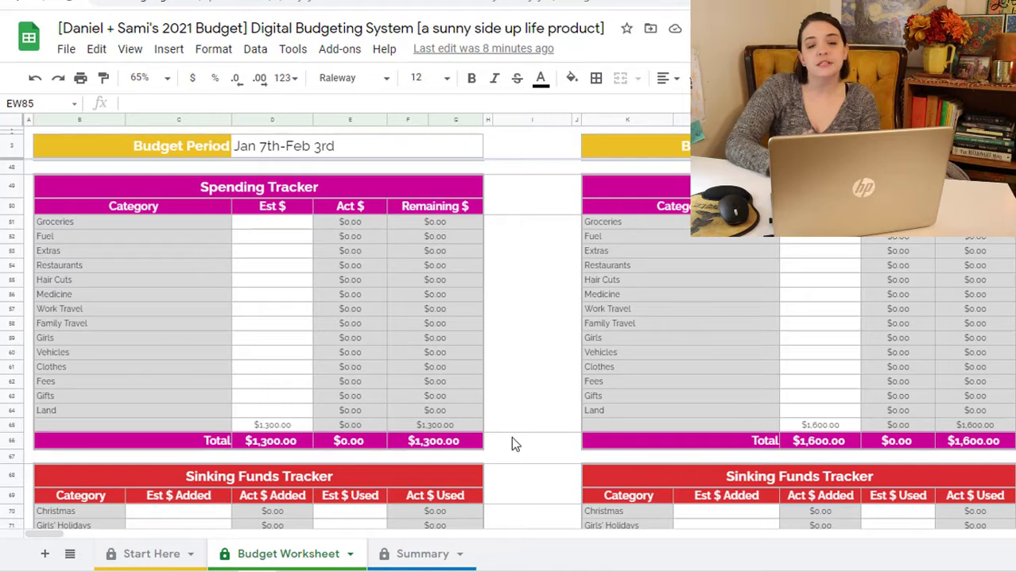
- Enter 200 as the Work Travel estimate in the second budget period's Spending Tracker
{"action": "scroll", "coordinate": [511, 436], "scroll_direction": "up", "scroll_amount": 1}
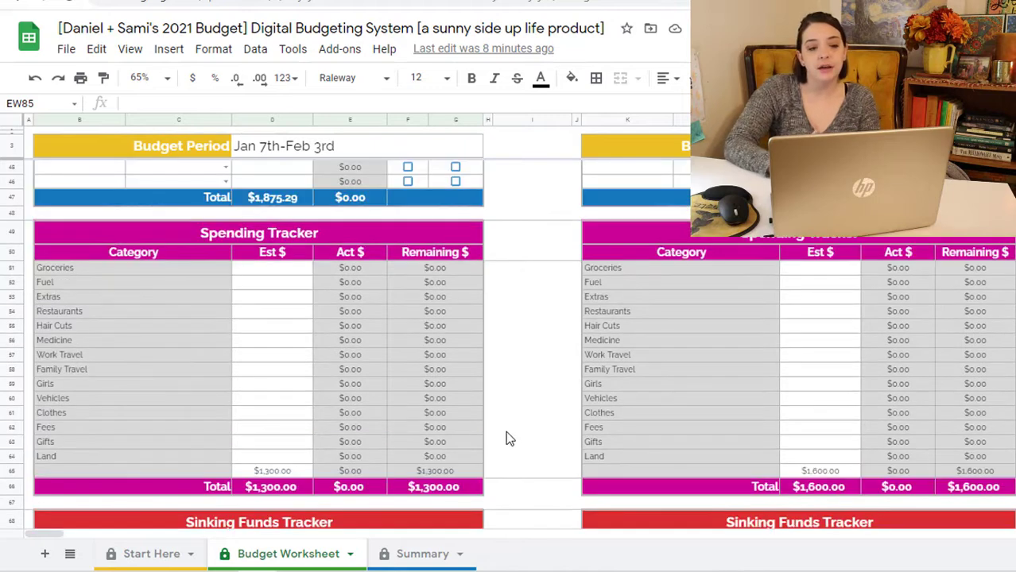
{"action": "scroll", "coordinate": [508, 438], "scroll_direction": "down", "scroll_amount": 1}
{"action": "left_click", "coordinate": [281, 224]}
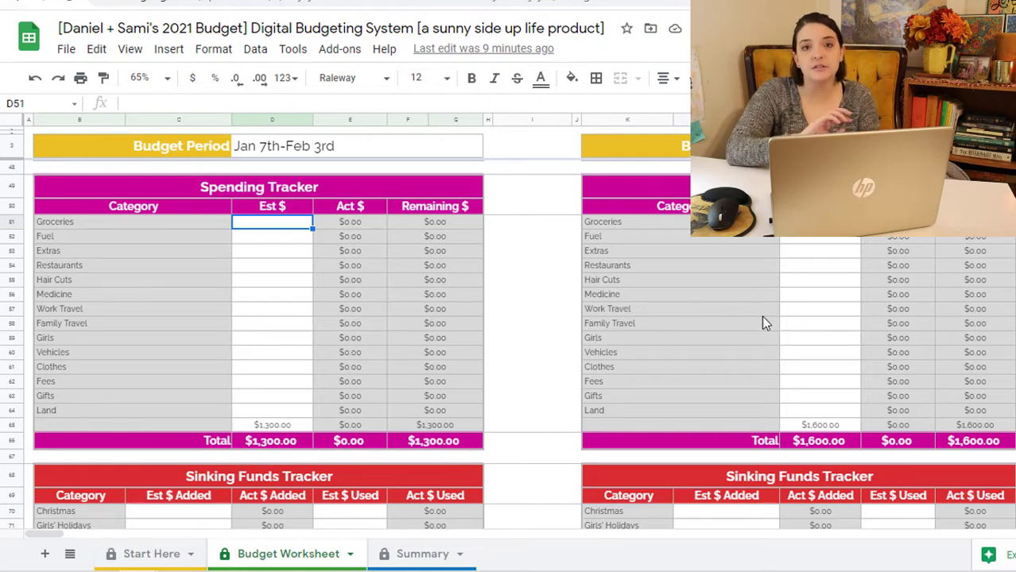
{"action": "left_click", "coordinate": [798, 310]}
{"action": "type", "text": "200"}
- Set the Work Travel estimate to 0 in the Jan 7th-Feb 3rd Spending Tracker
{"action": "key", "text": "Left"}
{"action": "key", "text": "Left"}
{"action": "key", "text": "Left"}
{"action": "key", "text": "Left"}
{"action": "key", "text": "Left"}
{"action": "key", "text": "Left"}
{"action": "key", "text": "Left"}
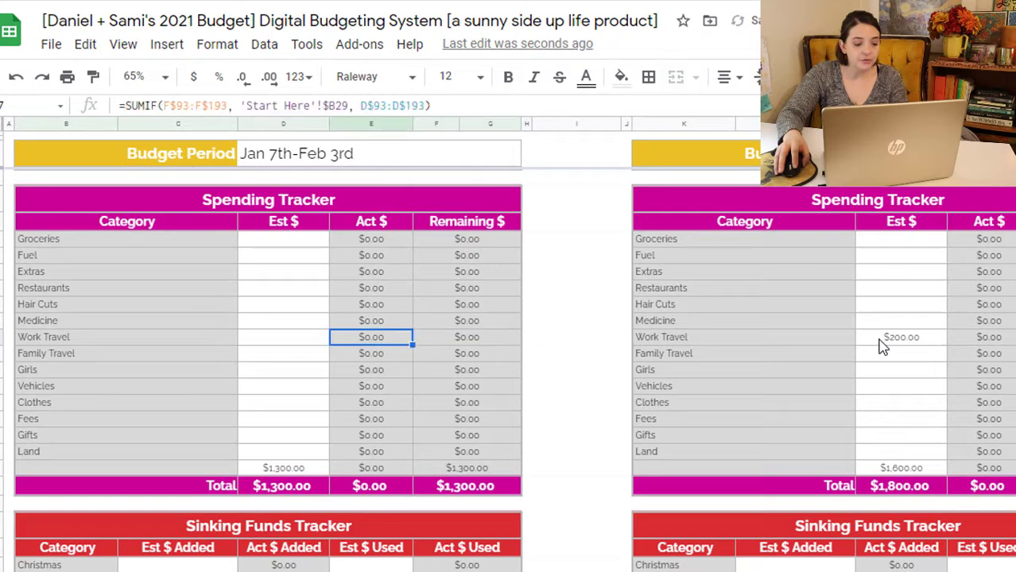
{"action": "type", "text": "0"}
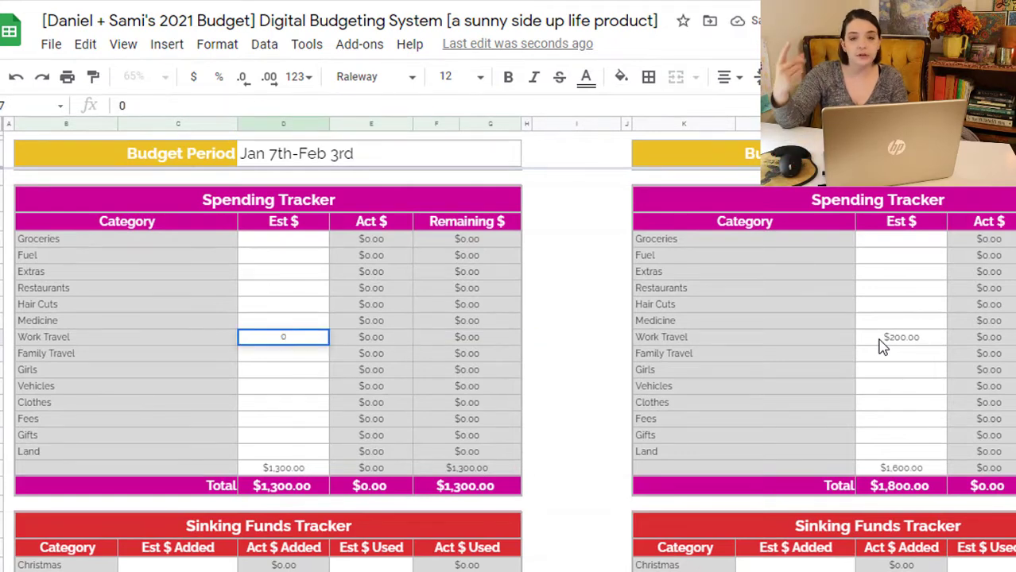
{"action": "key", "text": "Return"}
- Enter 50 as the Hair Cuts estimate in the second budget period's Spending Tracker
{"action": "left_click", "coordinate": [896, 305]}
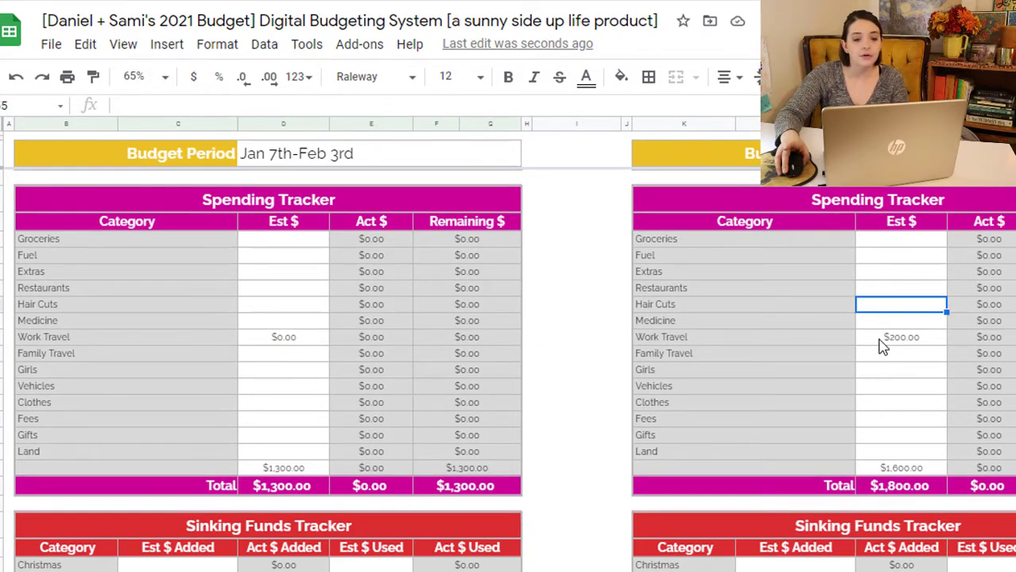
{"action": "type", "text": "50"}
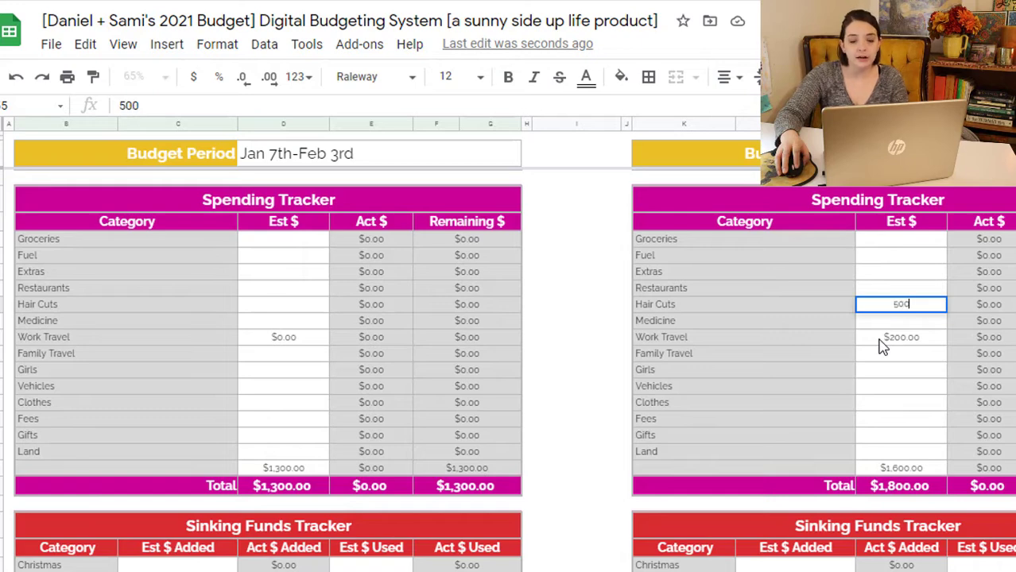
{"action": "key", "text": "Return"}
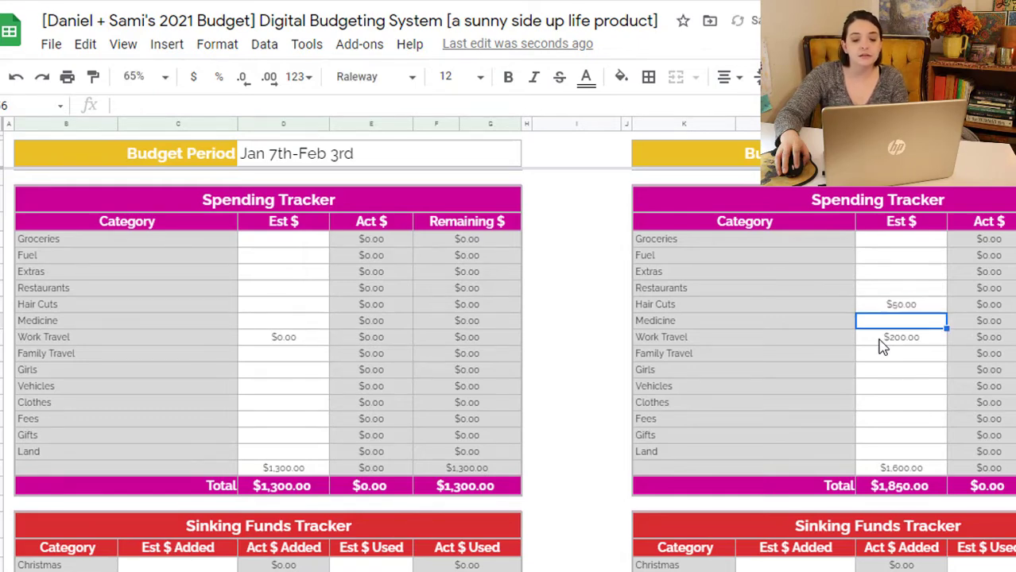
- Set the Hair Cuts and Medicine estimates to 0 in the Jan 7th-Feb 3rd Spending Tracker
{"action": "key", "text": "Up"}
{"action": "key", "text": "Up"}
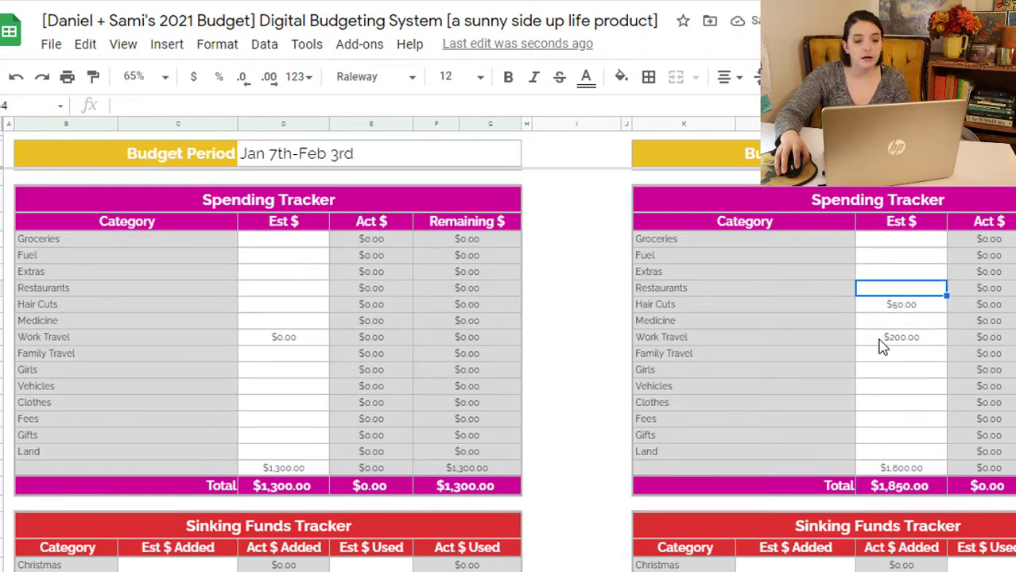
{"action": "key", "text": "Left"}
{"action": "key", "text": "Left"}
{"action": "key", "text": "Left"}
{"action": "key", "text": "Left"}
{"action": "key", "text": "Left"}
{"action": "key", "text": "Left"}
{"action": "key", "text": "Down"}
{"action": "type", "text": "0"}
{"action": "key", "text": "Return"}
{"action": "type", "text": "0"}
{"action": "key", "text": "Return"}
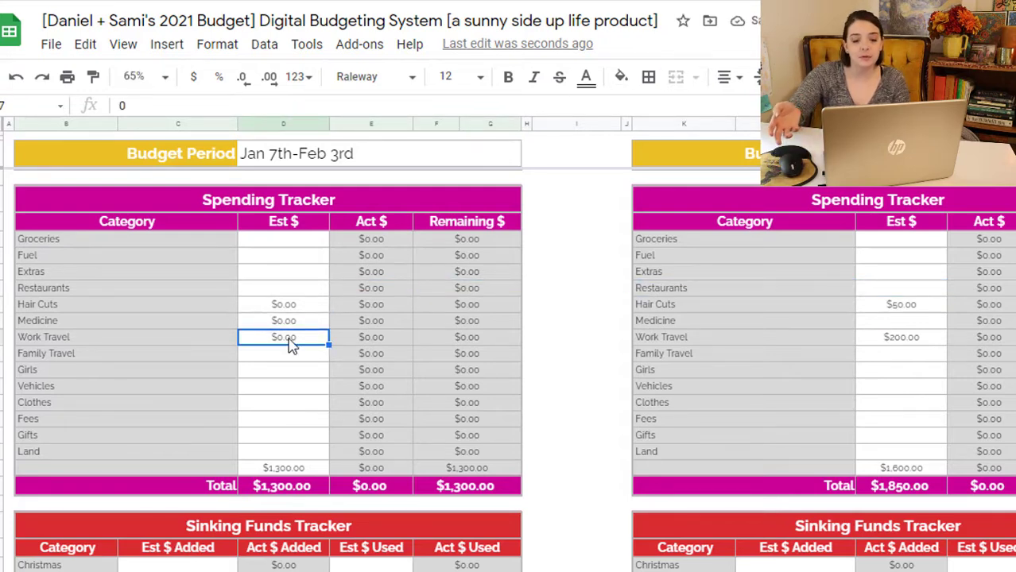
- Enter Restaurants estimates of 40 for the Jan 7th-Feb 3rd period and 100 for the second budget period
{"action": "left_click", "coordinate": [290, 291]}
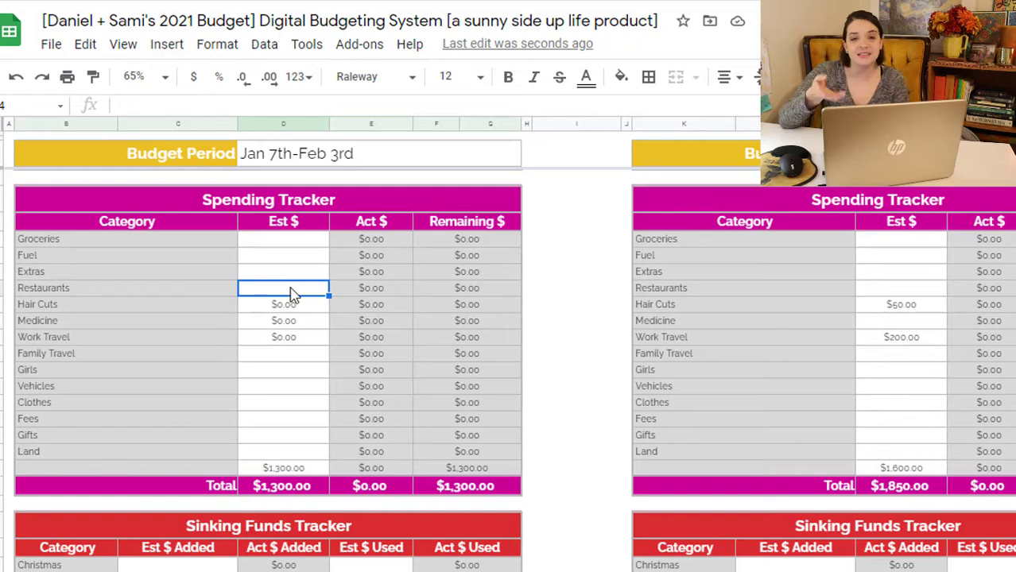
{"action": "type", "text": "40"}
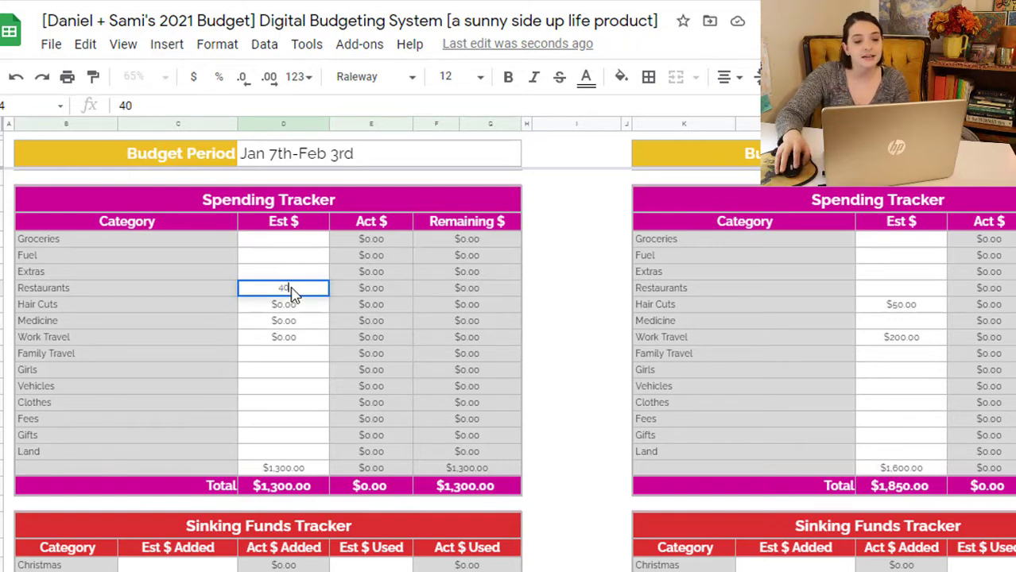
{"action": "key", "text": "Right"}
{"action": "key", "text": "Right"}
{"action": "key", "text": "Right"}
{"action": "key", "text": "Right"}
{"action": "key", "text": "Right"}
{"action": "key", "text": "Right"}
{"action": "key", "text": "Right"}
{"action": "type", "text": "100"}
{"action": "key", "text": "Up"}
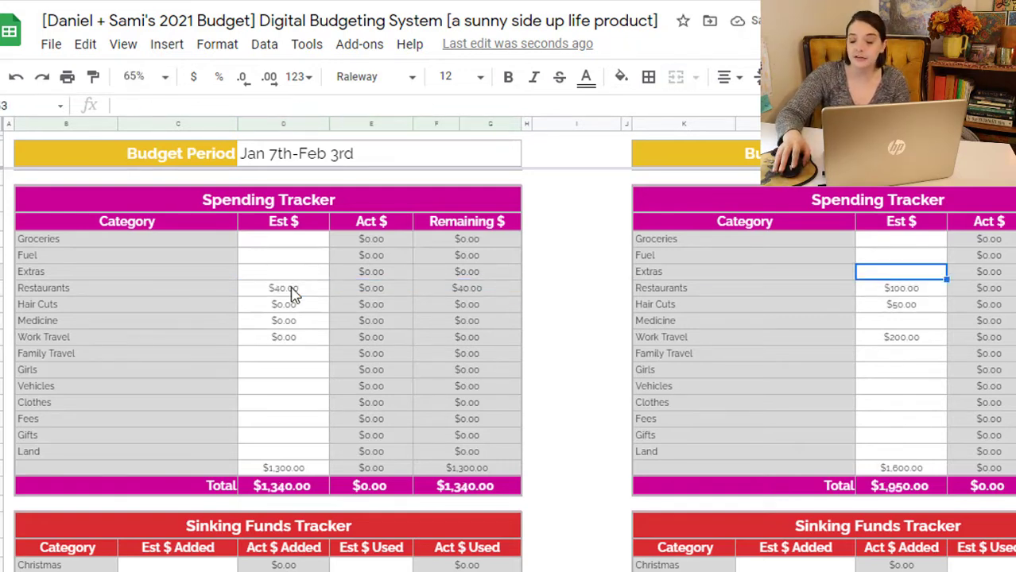
- Delete the lump-sum estimates from the unnamed last Spending Tracker row in both the first and second budget periods
{"action": "left_click", "coordinate": [932, 472]}
{"action": "key", "text": "Delete"}
{"action": "left_click", "coordinate": [314, 469]}
{"action": "key", "text": "Delete"}
{"action": "left_click", "coordinate": [300, 262]}
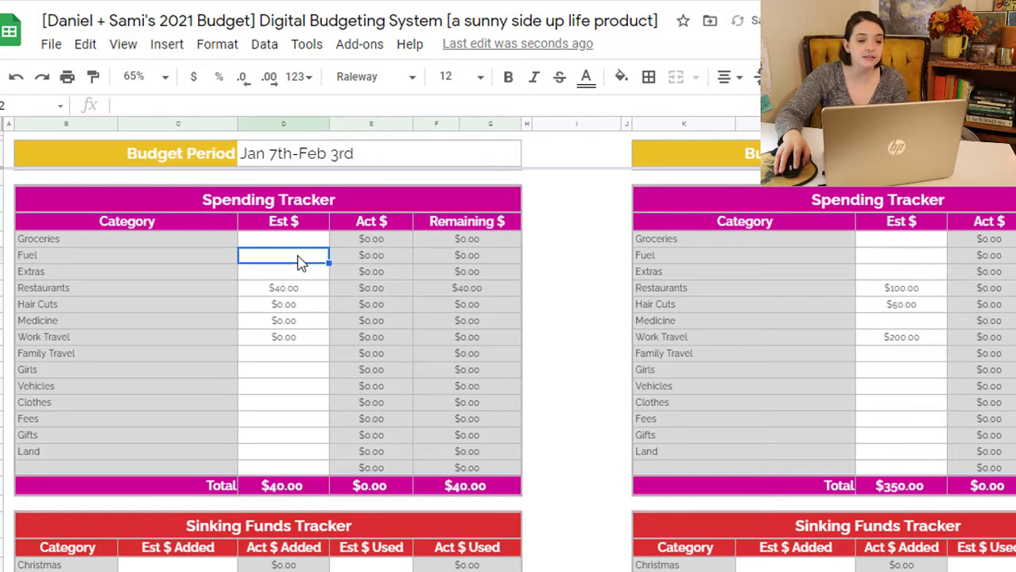
- Enter Fuel estimates of 150 for the Jan 7th-Feb 3rd period and 100 for the second budget period
{"action": "type", "text": "150"}
{"action": "key", "text": "Right"}
{"action": "key", "text": "Right"}
{"action": "key", "text": "Right"}
{"action": "key", "text": "Right"}
{"action": "key", "text": "Right"}
{"action": "key", "text": "Right"}
{"action": "key", "text": "Right"}
{"action": "type", "text": "100"}
{"action": "key", "text": "Return"}
- Enter Groceries estimates of 350 for the Jan 7th-Feb 3rd period and 500 for the second budget period
{"action": "key", "text": "Up"}
{"action": "key", "text": "Up"}
{"action": "key", "text": "Left"}
{"action": "key", "text": "Left"}
{"action": "key", "text": "Left"}
{"action": "key", "text": "Left"}
{"action": "key", "text": "Left"}
{"action": "key", "text": "Left"}
{"action": "key", "text": "Left"}
{"action": "type", "text": "300"}
{"action": "key", "text": "BackSpace"}
{"action": "key", "text": "BackSpace"}
{"action": "key", "text": "BackSpace"}
{"action": "type", "text": "350"}
{"action": "key", "text": "Right"}
{"action": "key", "text": "Right"}
{"action": "key", "text": "Right"}
{"action": "key", "text": "Right"}
{"action": "key", "text": "Right"}
{"action": "key", "text": "Right"}
{"action": "key", "text": "Right"}
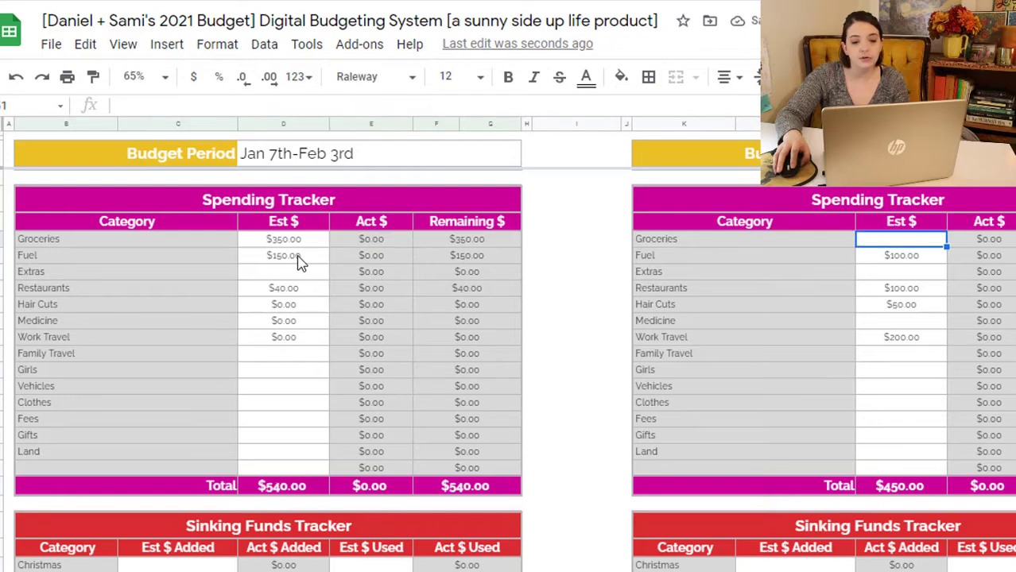
{"action": "type", "text": "500"}
{"action": "key", "text": "Return"}
- Enter 20 as the Medicine estimate in the second budget period's Spending Tracker
{"action": "key", "text": "Up"}
{"action": "key", "text": "Down"}
{"action": "key", "text": "Down"}
{"action": "key", "text": "Down"}
{"action": "key", "text": "Down"}
{"action": "key", "text": "Down"}
{"action": "type", "text": "20"}
{"action": "key", "text": "Return"}
- Examine the categories without an estimate in the second budget period's Spending Tracker, from Land back up to Extras
{"action": "key", "text": "Down"}
{"action": "key", "text": "Down"}
{"action": "key", "text": "Down"}
{"action": "key", "text": "Down"}
{"action": "key", "text": "Down"}
{"action": "key", "text": "Down"}
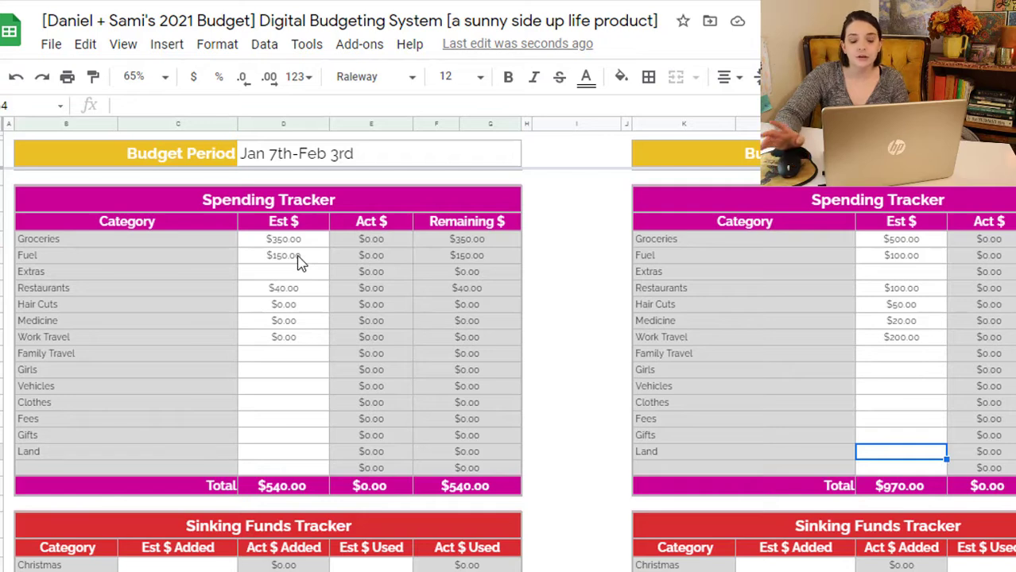
{"action": "key", "text": "Up"}
{"action": "key", "text": "Up"}
{"action": "key", "text": "Up"}
{"action": "key", "text": "Up"}
{"action": "key", "text": "Up"}
{"action": "key", "text": "Up"}
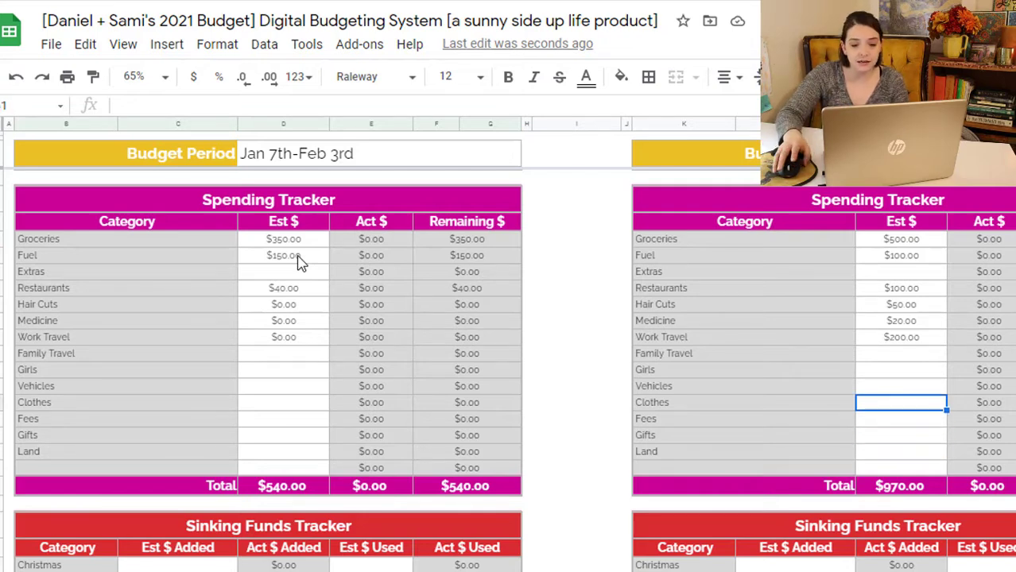
{"action": "key", "text": "Up"}
{"action": "key", "text": "Up"}
{"action": "key", "text": "Up"}
{"action": "key", "text": "Up"}
{"action": "key", "text": "Up"}
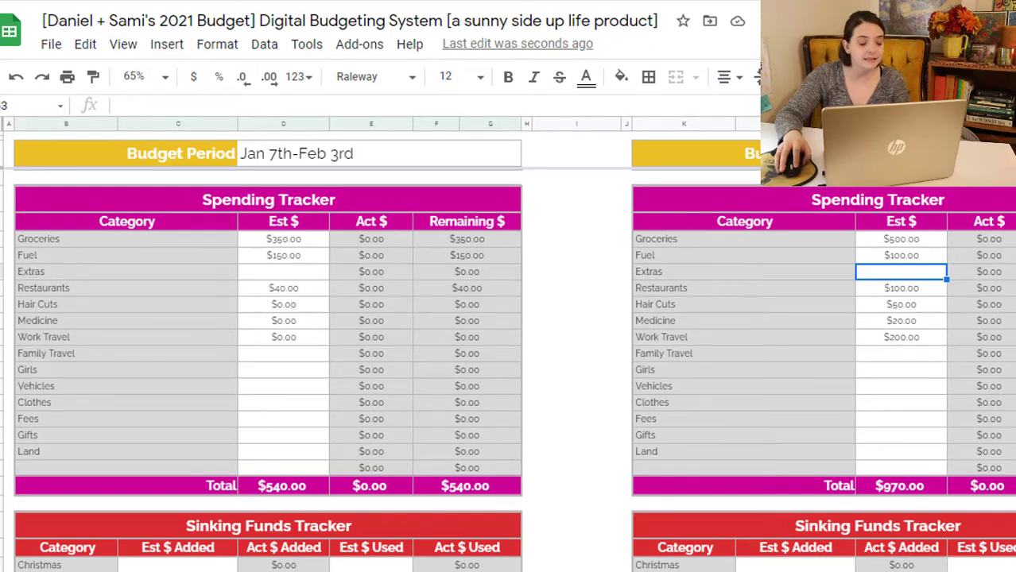
- Switch to the calculator and subtract 970 from 1600
{"action": "key", "text": "alt+Tab"}
{"action": "left_click", "coordinate": [326, 373]}
{"action": "left_click", "coordinate": [473, 334]}
{"action": "left_click", "coordinate": [398, 433]}
{"action": "left_click", "coordinate": [398, 433]}
{"action": "left_click", "coordinate": [540, 329]}
{"action": "left_click", "coordinate": [469, 281]}
{"action": "left_click", "coordinate": [338, 294]}
{"action": "left_click", "coordinate": [398, 430]}
{"action": "left_click", "coordinate": [540, 429]}
- Enter 630 as the Extras estimate in the second budget period's Spending Tracker
{"action": "left_click", "coordinate": [918, 272]}
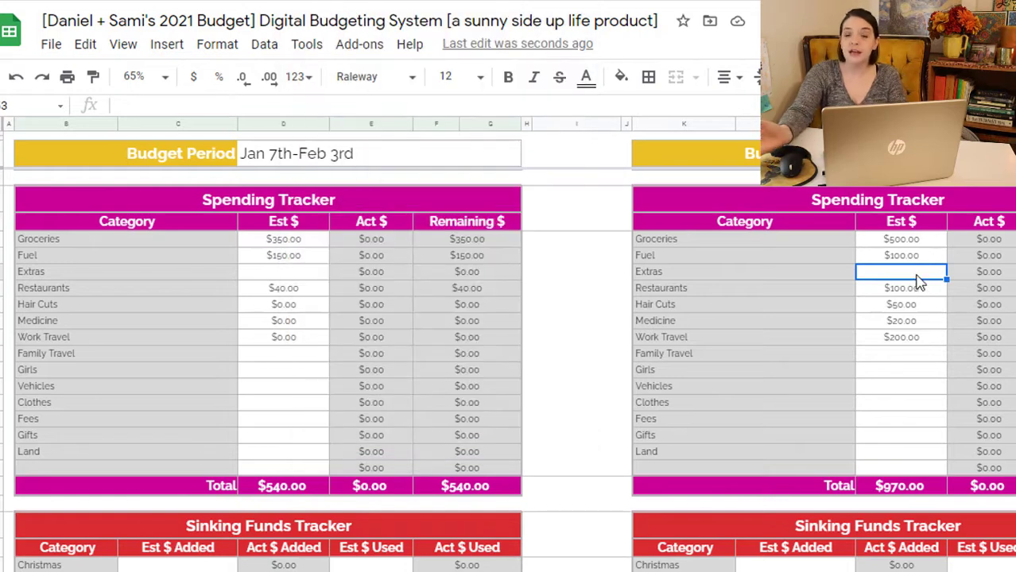
{"action": "type", "text": "630"}
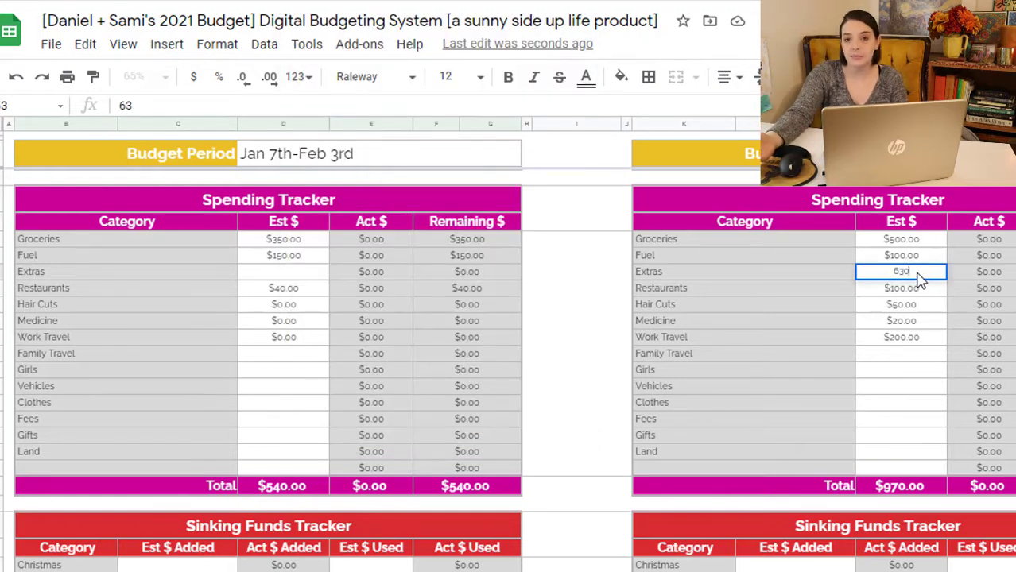
{"action": "key", "text": "Return"}
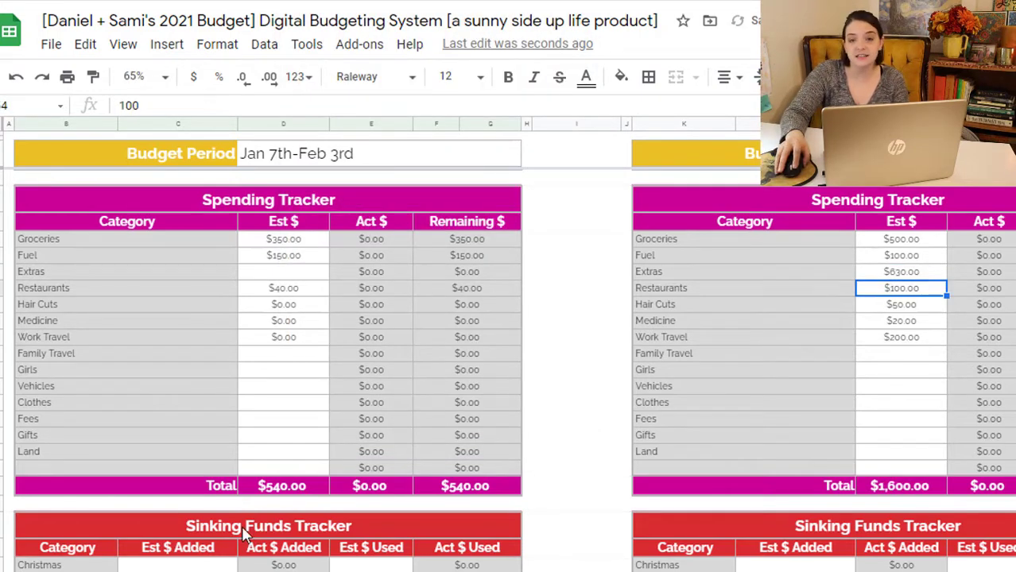
- Enter 760 as the Extras estimate in the Jan 7th-Feb 3rd Spending Tracker
{"action": "key", "text": "alt+Tab"}
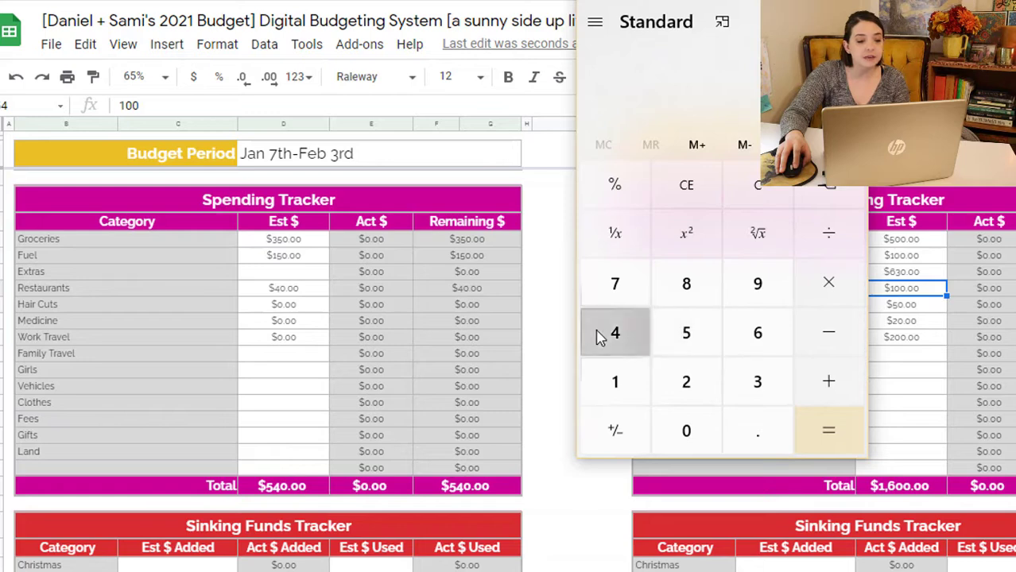
{"action": "left_click", "coordinate": [282, 278]}
{"action": "type", "text": "760"}
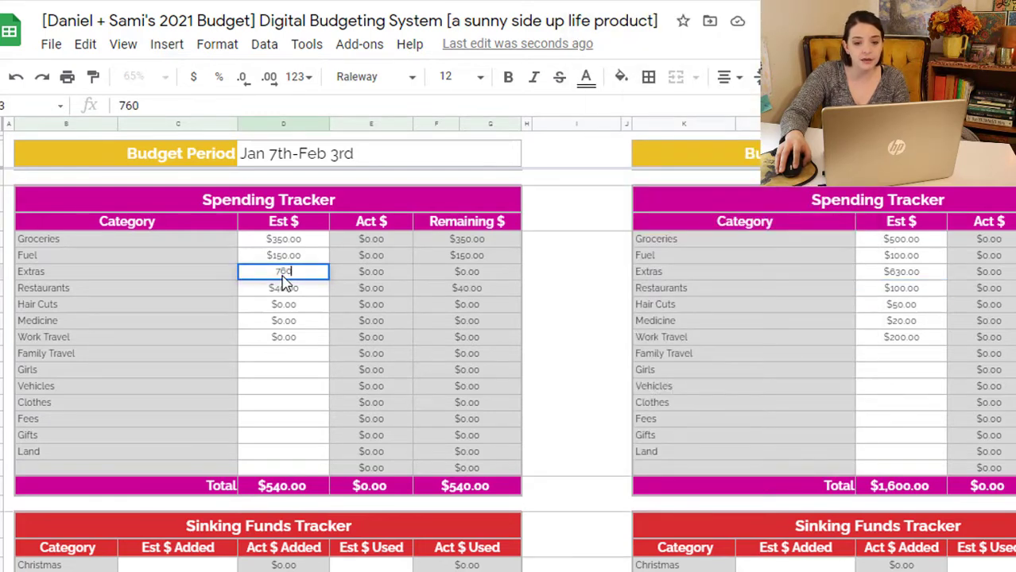
{"action": "key", "text": "Tab"}
{"action": "left_click", "coordinate": [282, 274]}
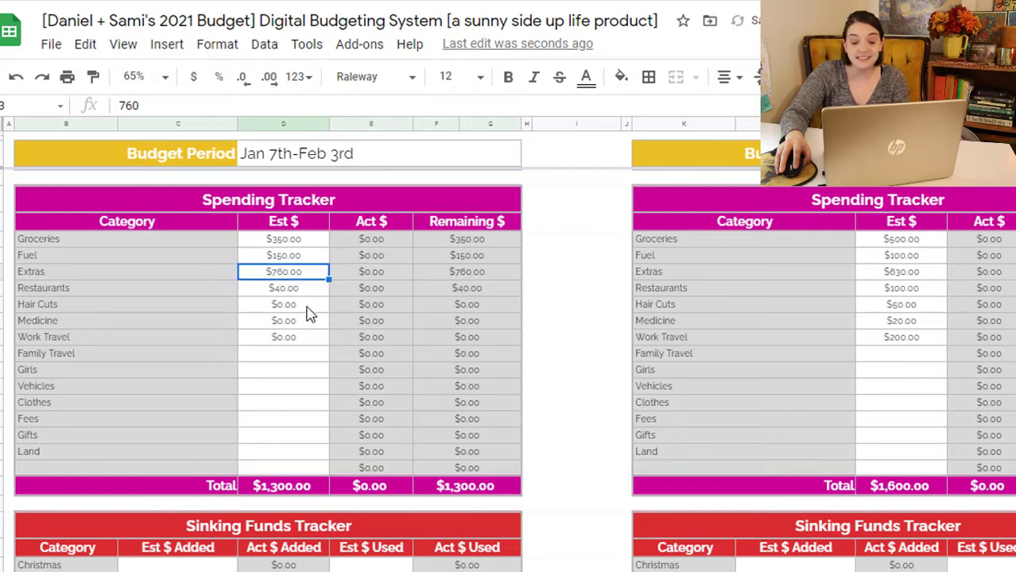
{"action": "left_click", "coordinate": [396, 357]}
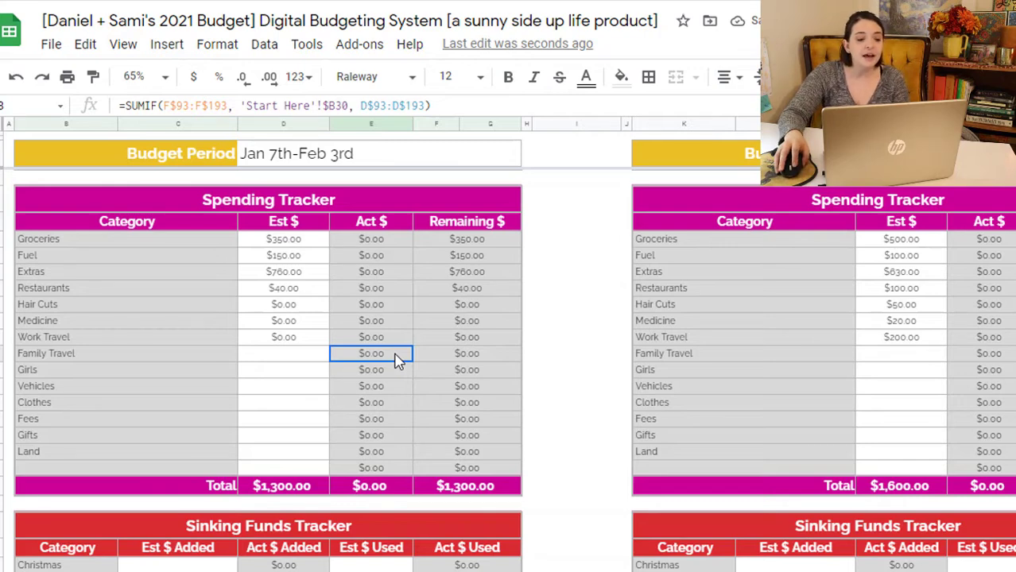
{"action": "left_click_drag", "start_coordinate": [397, 360], "coordinate": [397, 458]}
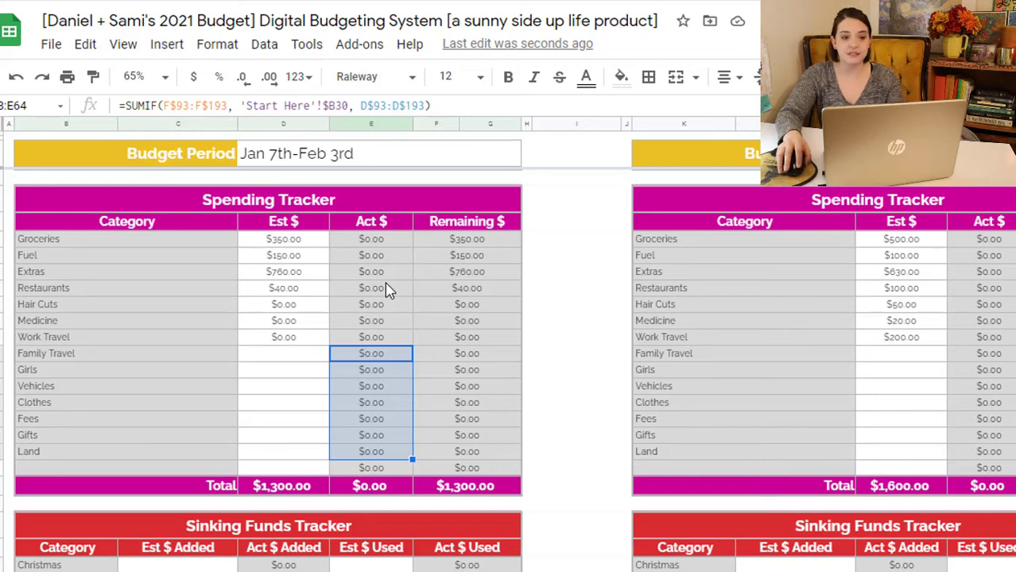
{"action": "left_click_drag", "start_coordinate": [389, 291], "coordinate": [418, 316]}
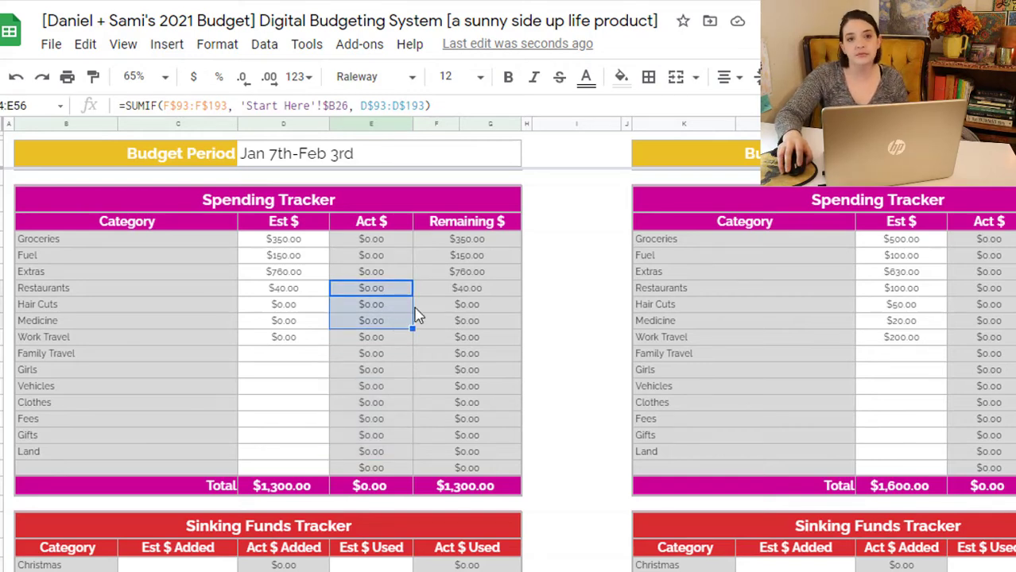
{"action": "left_click", "coordinate": [590, 293]}
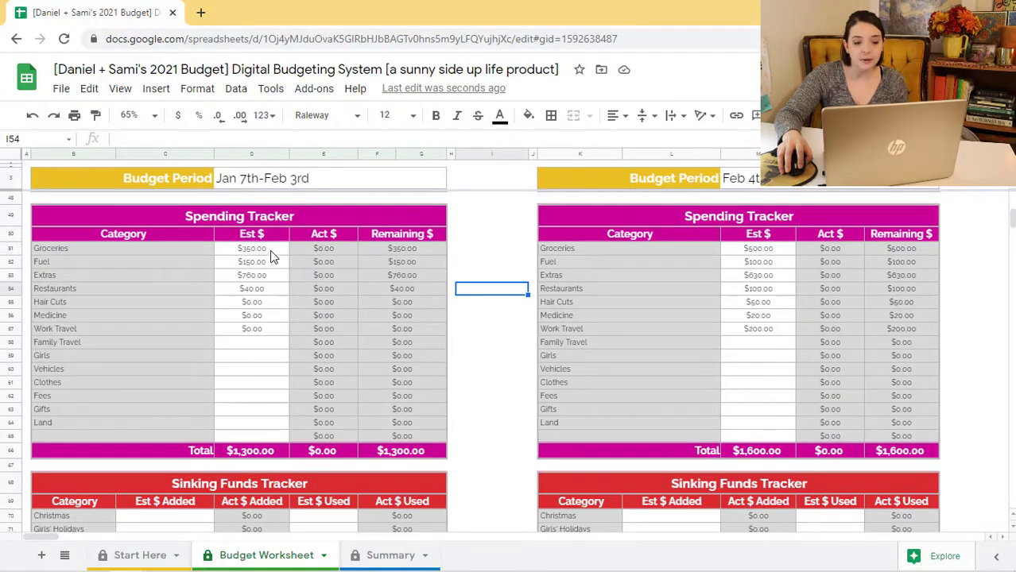
- Copy the Jan 7th-Feb 3rd Groceries through Restaurants estimates into the Feb 18th-Mar 17th Spending Tracker and delete its lump-sum estimate from the unnamed last row
{"action": "left_click_drag", "start_coordinate": [270, 253], "coordinate": [272, 289]}
{"action": "right_click", "coordinate": [272, 289]}
{"action": "left_click", "coordinate": [309, 134]}
{"action": "left_click", "coordinate": [976, 235]}
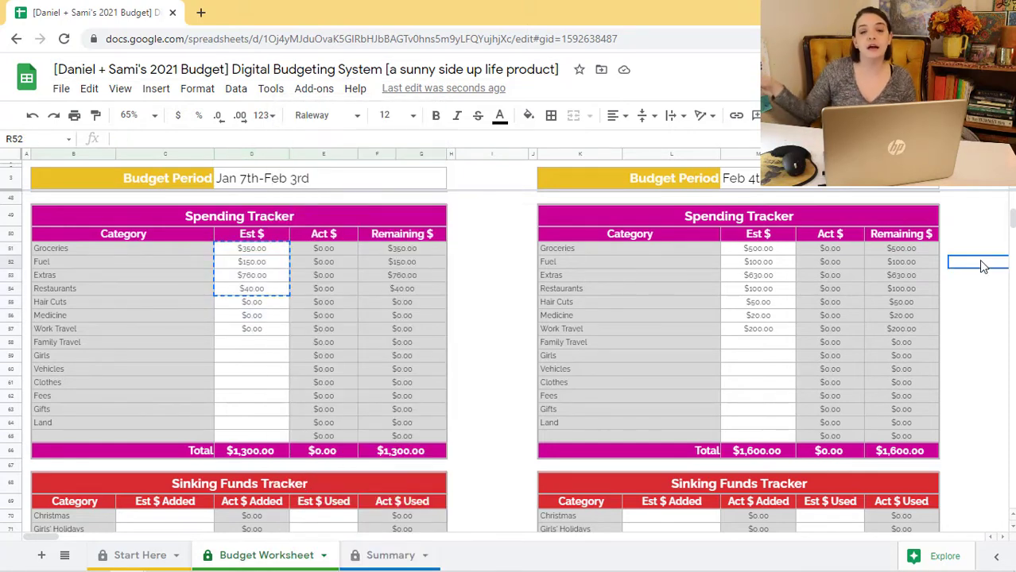
{"action": "key", "text": "Down"}
{"action": "key", "text": "Right"}
{"action": "key", "text": "Right"}
{"action": "key", "text": "Right"}
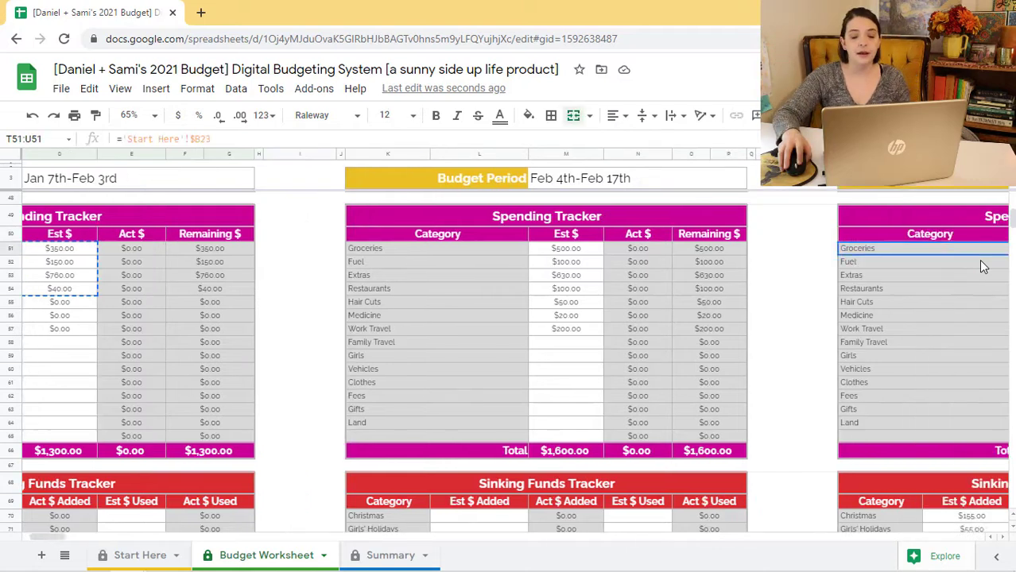
{"action": "key", "text": "Left"}
{"action": "key", "text": "ctrl+v"}
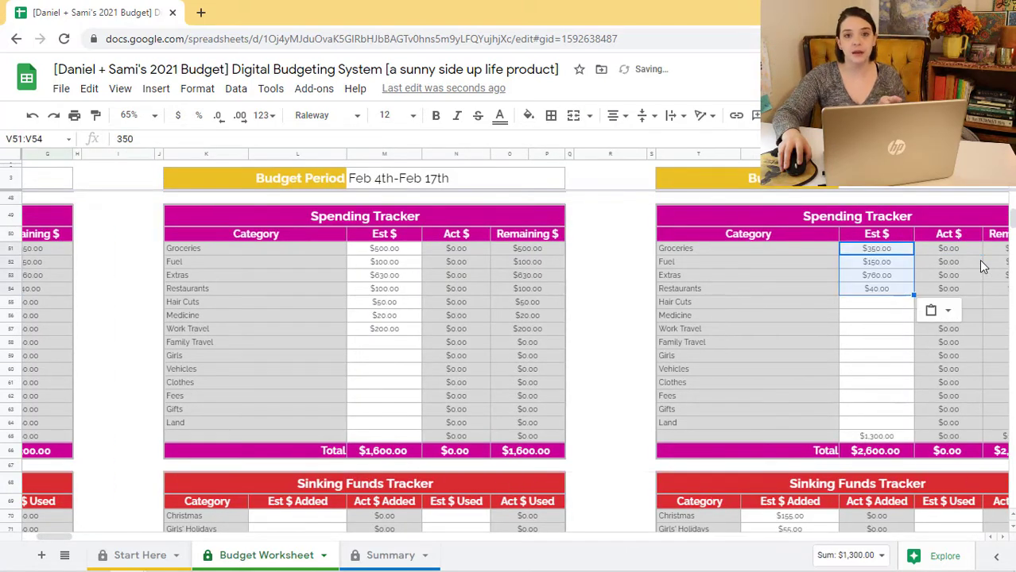
{"action": "left_click", "coordinate": [897, 437]}
{"action": "key", "text": "Delete"}
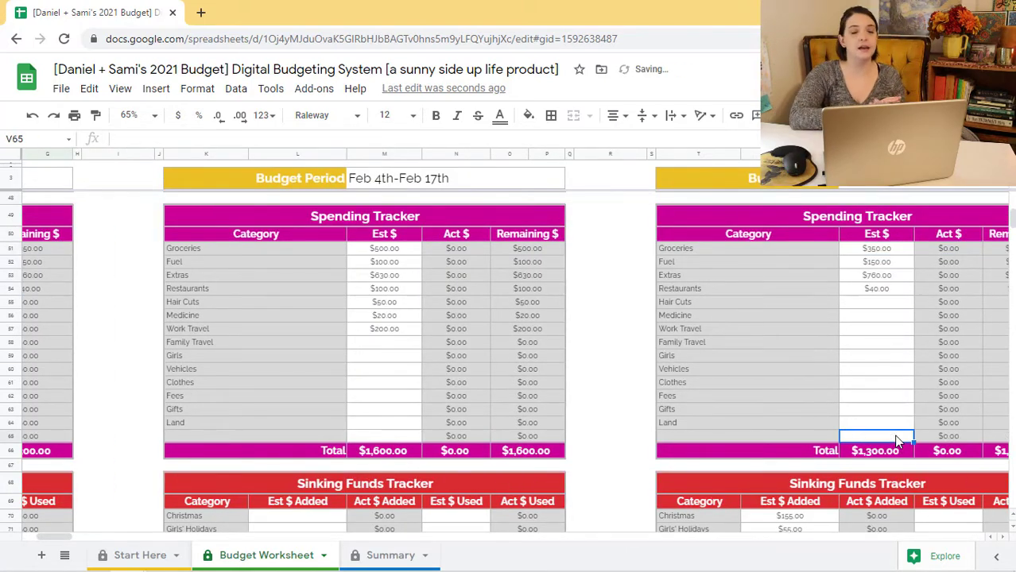
- Copy the whole Feb 4th-Feb 17th Spending Tracker estimate column, including its blank cells, into the Mar 18th-Mar 31st period
{"action": "left_click_drag", "start_coordinate": [400, 253], "coordinate": [389, 434]}
{"action": "key", "text": "ctrl+c"}
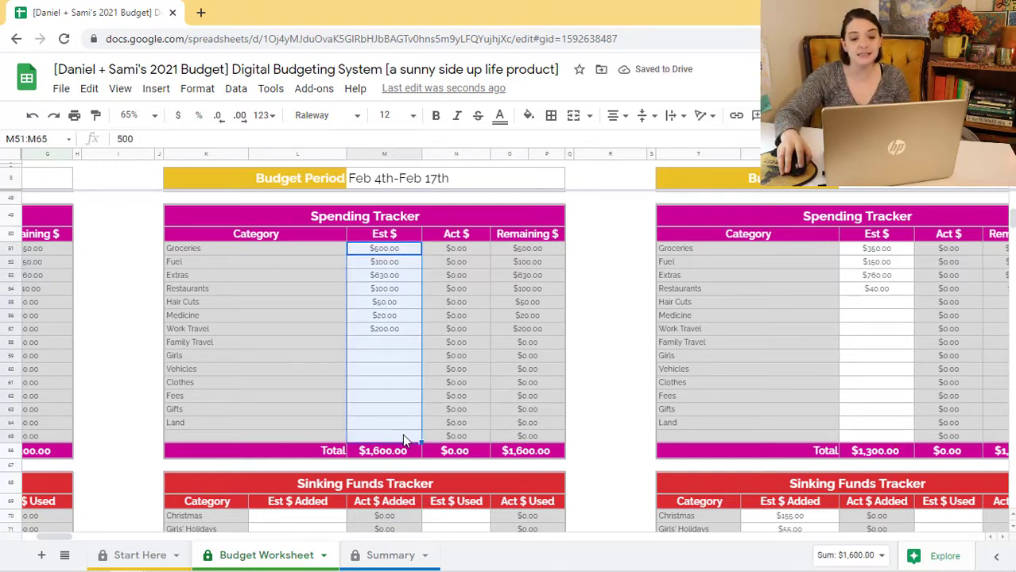
{"action": "left_click", "coordinate": [645, 244]}
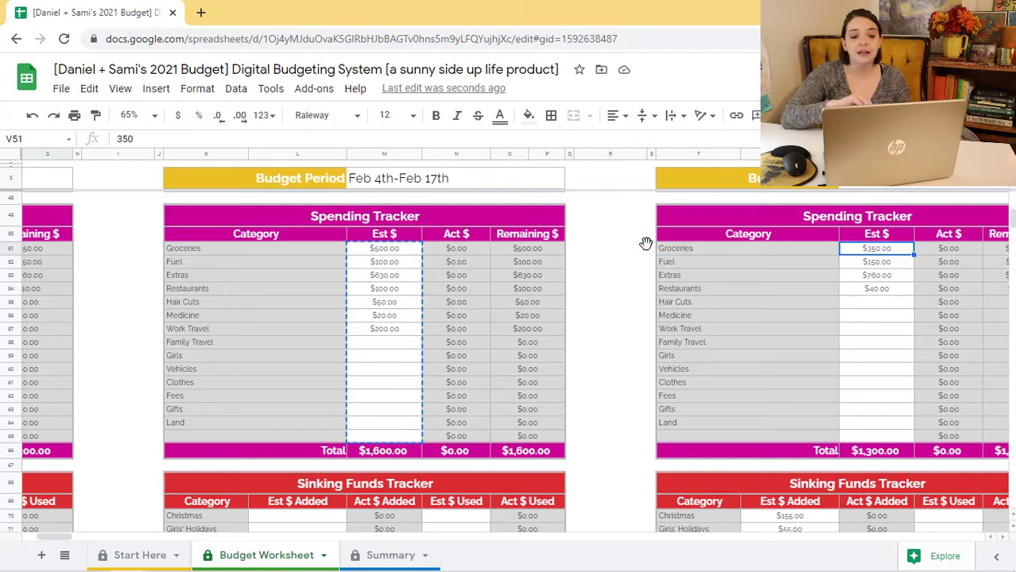
{"action": "key", "text": "Right"}
{"action": "key", "text": "Right"}
{"action": "key", "text": "Right"}
{"action": "key", "text": "Right"}
{"action": "key", "text": "Right"}
{"action": "key", "text": "Right"}
{"action": "key", "text": "Right"}
{"action": "key", "text": "Right"}
{"action": "key", "text": "Right"}
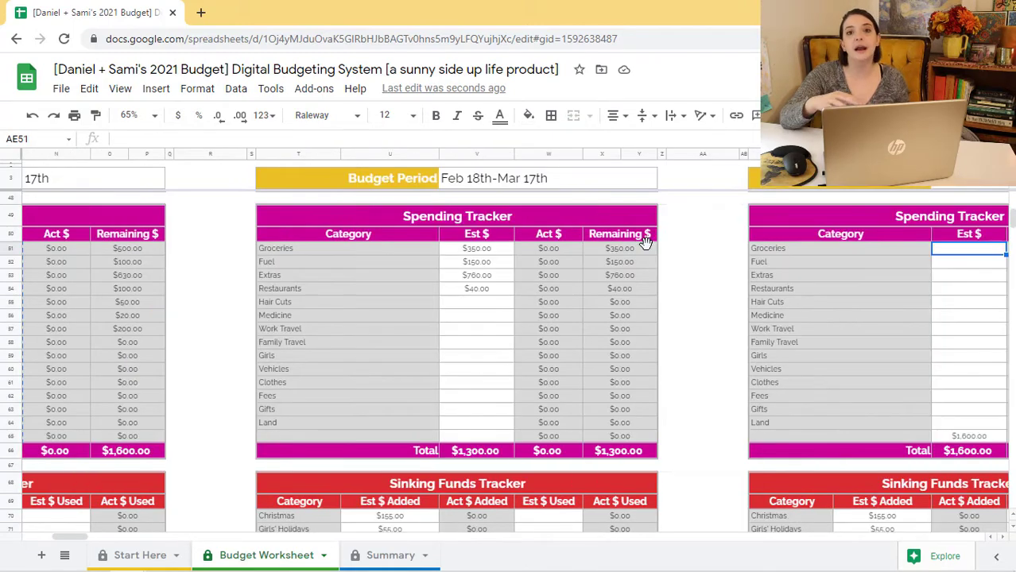
- Paste the Feb 4th-Feb 17th Spending Tracker estimate column into every second budget period after Mar 18th-Mar 31st, up to the one before Sept 16th-Oct 13th
{"action": "key", "text": "Right"}
{"action": "key", "text": "Right"}
{"action": "key", "text": "Right"}
{"action": "key", "text": "Right"}
{"action": "key", "text": "Right"}
{"action": "key", "text": "Right"}
{"action": "key", "text": "Right"}
{"action": "key", "text": "Right"}
{"action": "key", "text": "Right"}
{"action": "key", "text": "Right"}
{"action": "key", "text": "Right"}
{"action": "key", "text": "Right"}
{"action": "key", "text": "Right"}
{"action": "key", "text": "Right"}
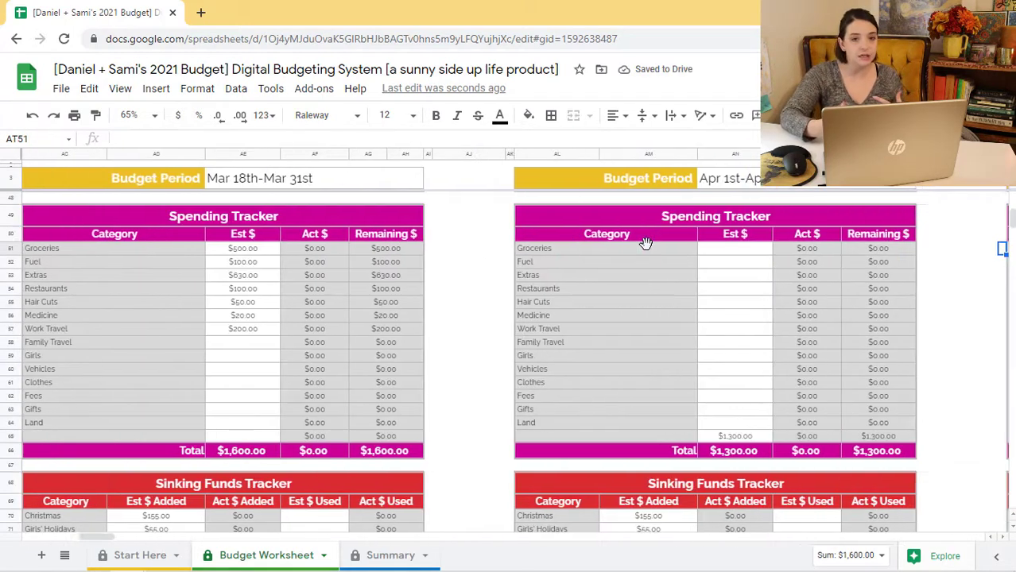
{"action": "key", "text": "ctrl+v"}
{"action": "key", "text": "Right"}
{"action": "key", "text": "Right"}
{"action": "key", "text": "Right"}
{"action": "key", "text": "Right"}
{"action": "key", "text": "Right"}
{"action": "key", "text": "Right"}
{"action": "key", "text": "Right"}
{"action": "key", "text": "Right"}
{"action": "key", "text": "Right"}
{"action": "key", "text": "Right"}
{"action": "key", "text": "ctrl+v"}
{"action": "key", "text": "Right"}
{"action": "key", "text": "Right"}
{"action": "key", "text": "Right"}
{"action": "key", "text": "Right"}
{"action": "key", "text": "Right"}
{"action": "key", "text": "Right"}
{"action": "key", "text": "Right"}
{"action": "key", "text": "Right"}
{"action": "key", "text": "Right"}
{"action": "key", "text": "Right"}
{"action": "key", "text": "Right"}
{"action": "key", "text": "Right"}
{"action": "key", "text": "Right"}
{"action": "key", "text": "ctrl+v"}
{"action": "key", "text": "Right"}
{"action": "key", "text": "Right"}
{"action": "key", "text": "Right"}
{"action": "key", "text": "Right"}
{"action": "key", "text": "Right"}
{"action": "key", "text": "Right"}
{"action": "key", "text": "Right"}
{"action": "key", "text": "Right"}
{"action": "key", "text": "Right"}
{"action": "key", "text": "Right"}
{"action": "key", "text": "Right"}
{"action": "key", "text": "Right"}
{"action": "key", "text": "Right"}
{"action": "key", "text": "ctrl+v"}
{"action": "key", "text": "Right"}
{"action": "key", "text": "Right"}
{"action": "key", "text": "Right"}
{"action": "key", "text": "Right"}
{"action": "key", "text": "Right"}
{"action": "key", "text": "Right"}
{"action": "key", "text": "Right"}
{"action": "key", "text": "Right"}
{"action": "key", "text": "Right"}
{"action": "key", "text": "Right"}
{"action": "key", "text": "Right"}
{"action": "key", "text": "Right"}
{"action": "key", "text": "ctrl+v"}
{"action": "key", "text": "Right"}
{"action": "key", "text": "Right"}
{"action": "key", "text": "Right"}
{"action": "key", "text": "Right"}
{"action": "key", "text": "Right"}
{"action": "key", "text": "Right"}
{"action": "key", "text": "Right"}
{"action": "key", "text": "Right"}
{"action": "key", "text": "Right"}
{"action": "key", "text": "Right"}
{"action": "key", "text": "Right"}
{"action": "key", "text": "Right"}
{"action": "key", "text": "Right"}
{"action": "key", "text": "Right"}
{"action": "key", "text": "ctrl+v"}
- Paste the same Spending Tracker estimate column into every second period from the one after Sept 16th-Oct 13th through the one after Dec 9th-Jan 5th
{"action": "key", "text": "Right"}
{"action": "key", "text": "Right"}
{"action": "key", "text": "Right"}
{"action": "key", "text": "Right"}
{"action": "key", "text": "Right"}
{"action": "key", "text": "Right"}
{"action": "key", "text": "Right"}
{"action": "key", "text": "Right"}
{"action": "key", "text": "Right"}
{"action": "key", "text": "Right"}
{"action": "key", "text": "Right"}
{"action": "key", "text": "Right"}
{"action": "key", "text": "Right"}
{"action": "key", "text": "Right"}
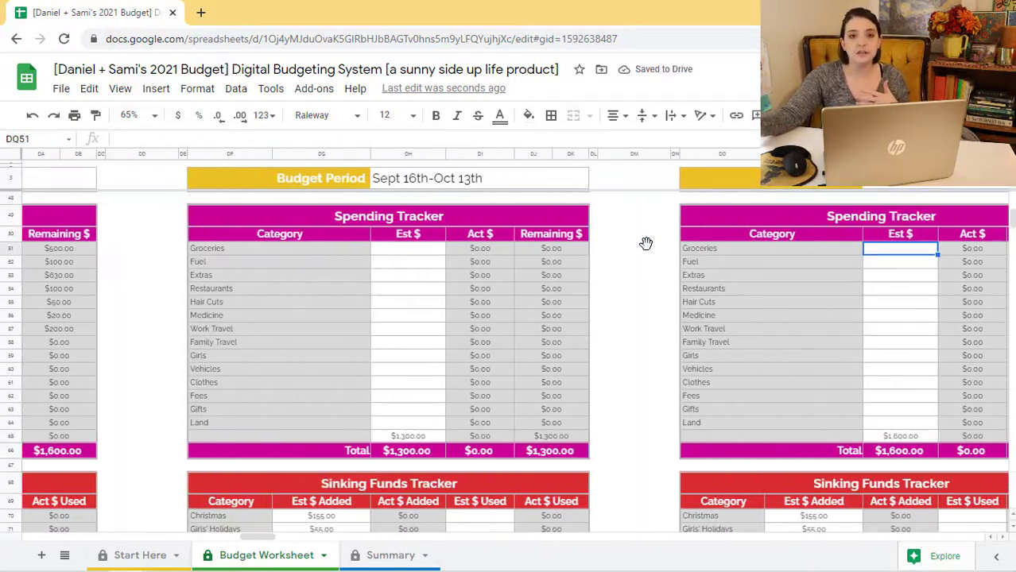
{"action": "key", "text": "ctrl+v"}
{"action": "key", "text": "Right"}
{"action": "key", "text": "Right"}
{"action": "key", "text": "Right"}
{"action": "key", "text": "Right"}
{"action": "key", "text": "Right"}
{"action": "key", "text": "Right"}
{"action": "key", "text": "Right"}
{"action": "key", "text": "Right"}
{"action": "key", "text": "Right"}
{"action": "key", "text": "Right"}
{"action": "key", "text": "Right"}
{"action": "key", "text": "Right"}
{"action": "key", "text": "Right"}
{"action": "key", "text": "Right"}
{"action": "key", "text": "ctrl+v"}
{"action": "key", "text": "Right"}
{"action": "key", "text": "Right"}
{"action": "key", "text": "Right"}
{"action": "key", "text": "Right"}
{"action": "key", "text": "Right"}
{"action": "key", "text": "Right"}
{"action": "key", "text": "Right"}
{"action": "key", "text": "Right"}
{"action": "key", "text": "Right"}
{"action": "key", "text": "Right"}
{"action": "key", "text": "Right"}
{"action": "key", "text": "Right"}
{"action": "key", "text": "Right"}
{"action": "key", "text": "Right"}
{"action": "key", "text": "ctrl+v"}
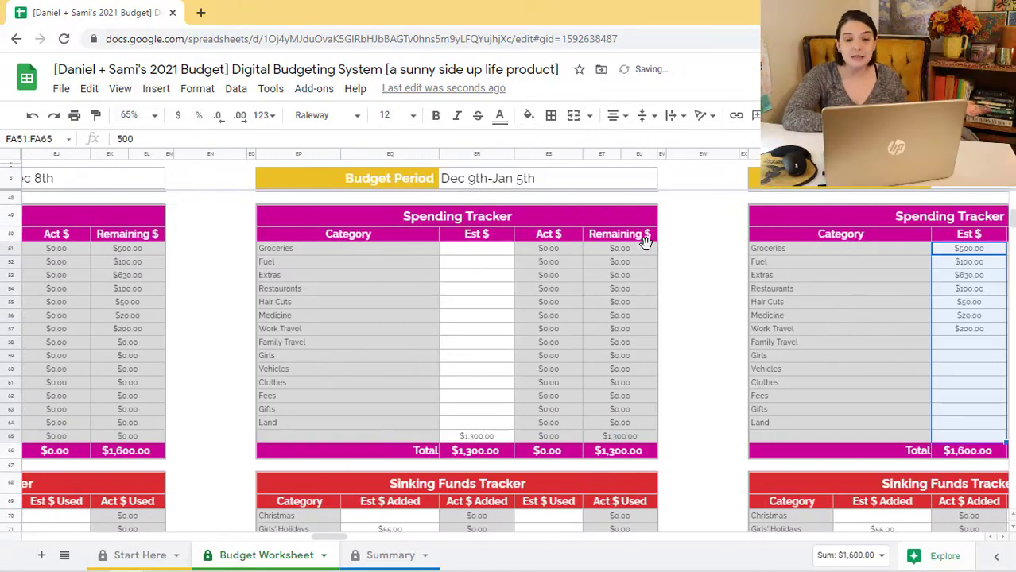
- Copy an earlier Spending Tracker estimate column starting with $350 Groceries, including its blank cells, into the period right after Mar 18th-Mar 31st
{"action": "key", "text": "Left"}
{"action": "key", "text": "Left"}
{"action": "key", "text": "Left"}
{"action": "key", "text": "Left"}
{"action": "key", "text": "Left"}
{"action": "key", "text": "Left"}
{"action": "key", "text": "Left"}
{"action": "key", "text": "Left"}
{"action": "key", "text": "Left"}
{"action": "key", "text": "Left"}
{"action": "key", "text": "Left"}
{"action": "key", "text": "Left"}
{"action": "key", "text": "Left"}
{"action": "key", "text": "Left"}
{"action": "key", "text": "Left"}
{"action": "key", "text": "Left"}
{"action": "key", "text": "Left"}
{"action": "key", "text": "Left"}
{"action": "key", "text": "Left"}
{"action": "key", "text": "Left"}
{"action": "key", "text": "Left"}
{"action": "key", "text": "Left"}
{"action": "key", "text": "Left"}
{"action": "key", "text": "Left"}
{"action": "key", "text": "Left"}
{"action": "key", "text": "Left"}
{"action": "key", "text": "Left"}
{"action": "key", "text": "Left"}
{"action": "key", "text": "Left"}
{"action": "key", "text": "Left"}
{"action": "key", "text": "Left"}
{"action": "key", "text": "Left"}
{"action": "key", "text": "Left"}
{"action": "key", "text": "Left"}
{"action": "key", "text": "Left"}
{"action": "key", "text": "Left"}
{"action": "key", "text": "Left"}
{"action": "key", "text": "Left"}
{"action": "key", "text": "Left"}
{"action": "key", "text": "Left"}
{"action": "left_click_drag", "start_coordinate": [251, 248], "coordinate": [261, 436]}
{"action": "left_click", "coordinate": [993, 237]}
{"action": "key", "text": "Right"}
{"action": "key", "text": "Right"}
{"action": "key", "text": "Right"}
{"action": "key", "text": "Right"}
{"action": "key", "text": "Right"}
{"action": "key", "text": "Right"}
{"action": "key", "text": "Right"}
{"action": "key", "text": "Right"}
{"action": "key", "text": "Right"}
{"action": "key", "text": "Right"}
{"action": "key", "text": "Right"}
{"action": "key", "text": "Down"}
{"action": "key", "text": "Right"}
{"action": "key", "text": "Right"}
{"action": "key", "text": "Right"}
{"action": "key", "text": "Right"}
{"action": "key", "text": "Right"}
{"action": "key", "text": "Right"}
{"action": "key", "text": "Right"}
{"action": "key", "text": "Right"}
{"action": "key", "text": "Right"}
{"action": "key", "text": "Right"}
{"action": "key", "text": "Right"}
{"action": "key", "text": "Right"}
{"action": "key", "text": "Right"}
{"action": "key", "text": "Right"}
{"action": "key", "text": "Right"}
{"action": "key", "text": "Right"}
{"action": "key", "text": "Right"}
{"action": "key", "text": "Right"}
{"action": "key", "text": "Right"}
{"action": "key", "text": "Right"}
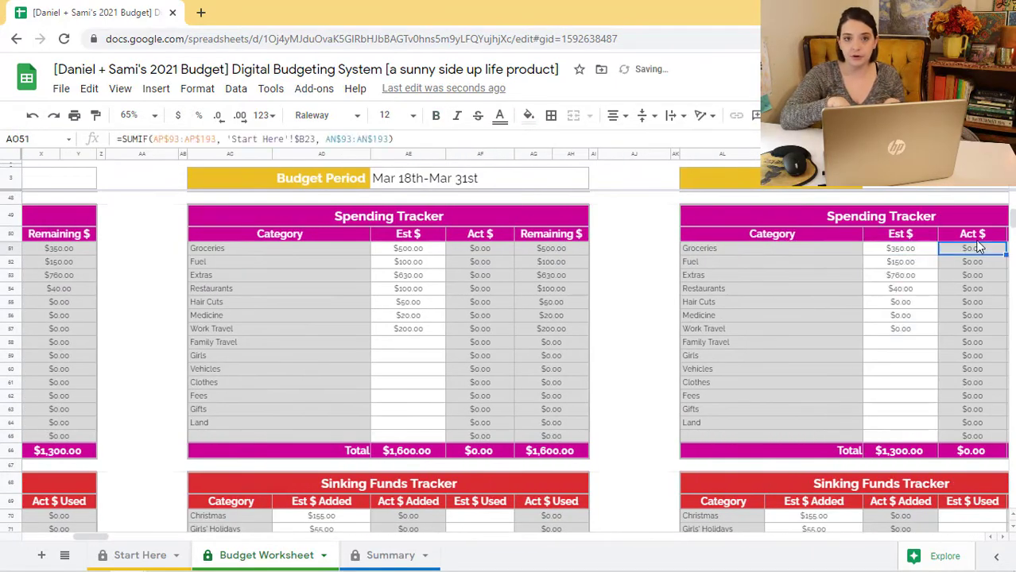
- Paste the estimate column with $350 Groceries into every second following budget period, up to and including June 24th-July 21st
{"action": "key", "text": "Right"}
{"action": "key", "text": "Right"}
{"action": "key", "text": "Right"}
{"action": "key", "text": "Right"}
{"action": "key", "text": "Right"}
{"action": "key", "text": "Right"}
{"action": "key", "text": "Right"}
{"action": "key", "text": "Right"}
{"action": "key", "text": "Right"}
{"action": "key", "text": "Right"}
{"action": "key", "text": "Right"}
{"action": "key", "text": "Right"}
{"action": "key", "text": "Right"}
{"action": "key", "text": "Right"}
{"action": "key", "text": "Right"}
{"action": "key", "text": "Right"}
{"action": "key", "text": "Right"}
{"action": "key", "text": "Right"}
{"action": "key", "text": "Right"}
{"action": "key", "text": "Right"}
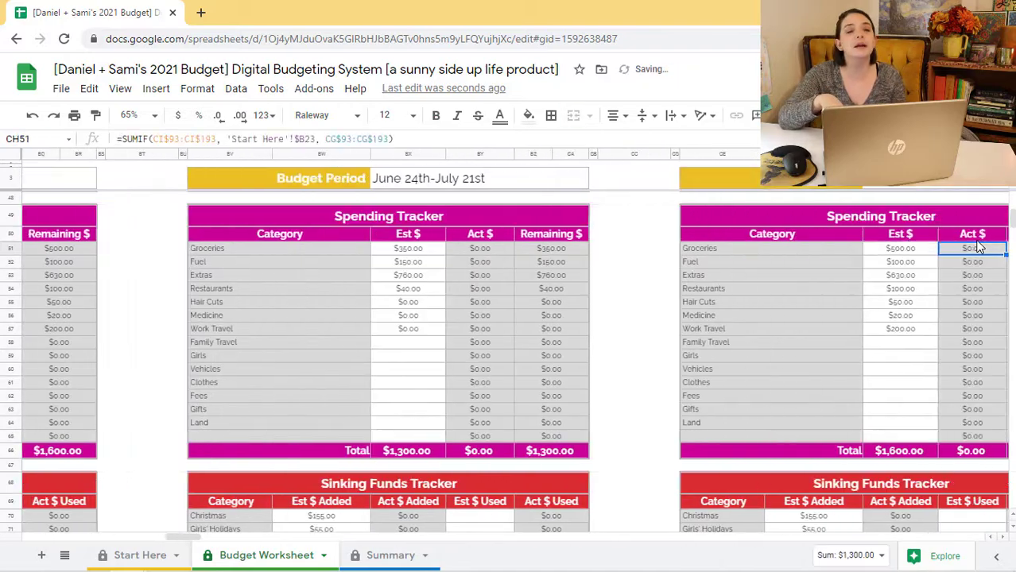
- Paste the same $350 Groceries estimate column into every second budget period after June 24th-July 21st, including Sept 16th-Oct 13th
{"action": "key", "text": "Right"}
{"action": "key", "text": "Right"}
{"action": "key", "text": "Right"}
{"action": "key", "text": "Right"}
{"action": "key", "text": "Right"}
{"action": "key", "text": "Right"}
{"action": "key", "text": "Right"}
{"action": "key", "text": "Right"}
{"action": "key", "text": "Right"}
{"action": "key", "text": "Right"}
{"action": "key", "text": "Right"}
{"action": "key", "text": "Right"}
{"action": "key", "text": "Right"}
{"action": "key", "text": "Right"}
{"action": "key", "text": "Right"}
{"action": "key", "text": "Right"}
{"action": "key", "text": "Right"}
{"action": "key", "text": "Right"}
{"action": "key", "text": "Right"}
{"action": "key", "text": "Right"}
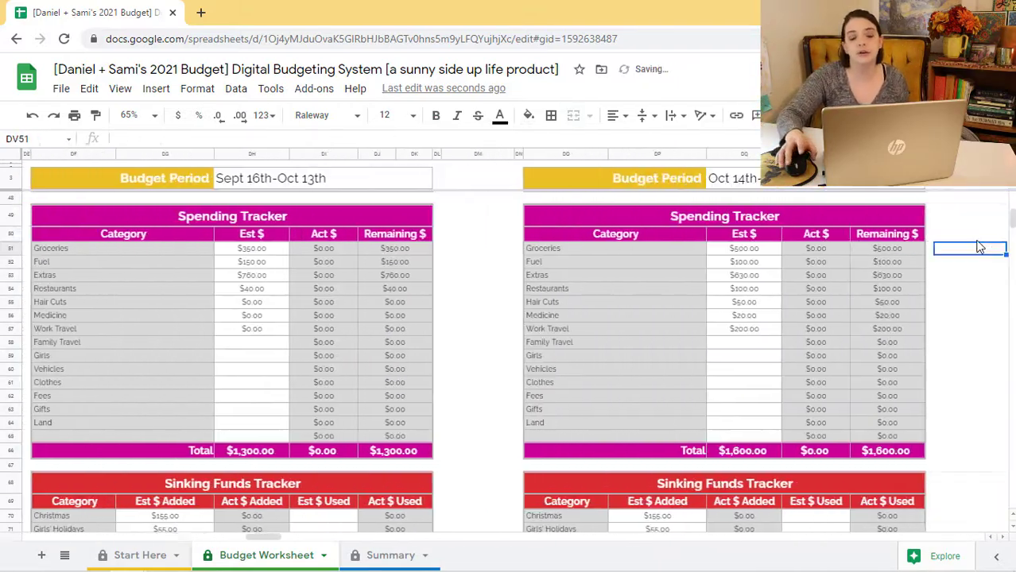
{"action": "key", "text": "Right"}
{"action": "key", "text": "Right"}
{"action": "key", "text": "Right"}
{"action": "key", "text": "Right"}
{"action": "key", "text": "Right"}
{"action": "key", "text": "Right"}
{"action": "key", "text": "Right"}
{"action": "key", "text": "Right"}
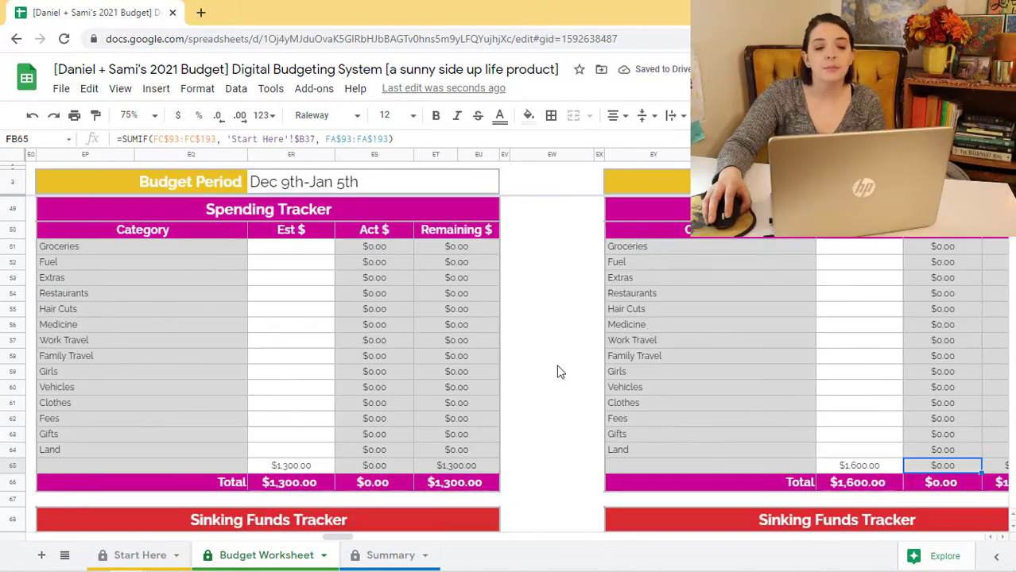
- Add up the Summary's estimated annual bills and spending, and subtract 55,719 from the 91,300 estimated income in Calculator
{"action": "left_click", "coordinate": [373, 555]}
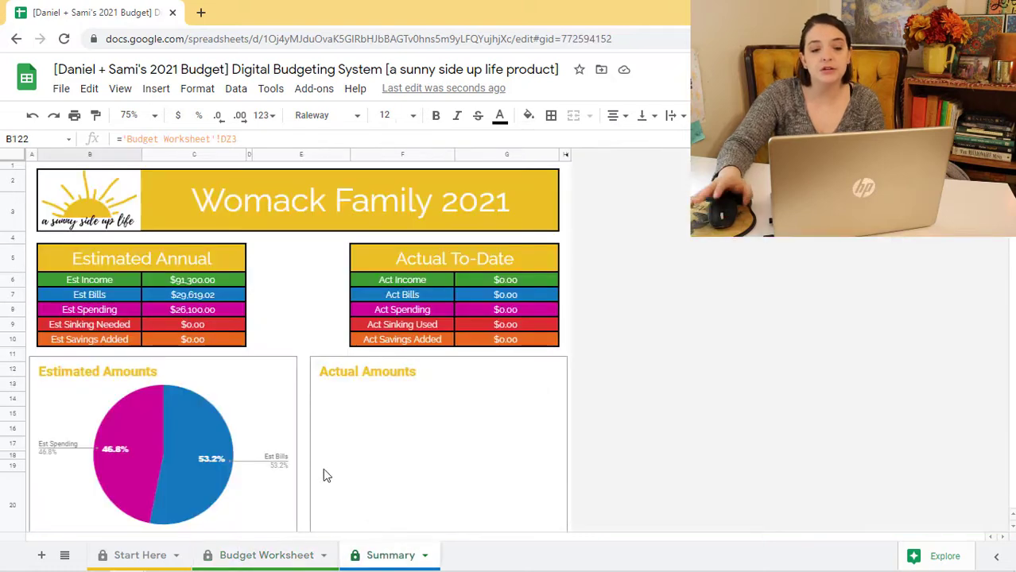
{"action": "left_click", "coordinate": [204, 308]}
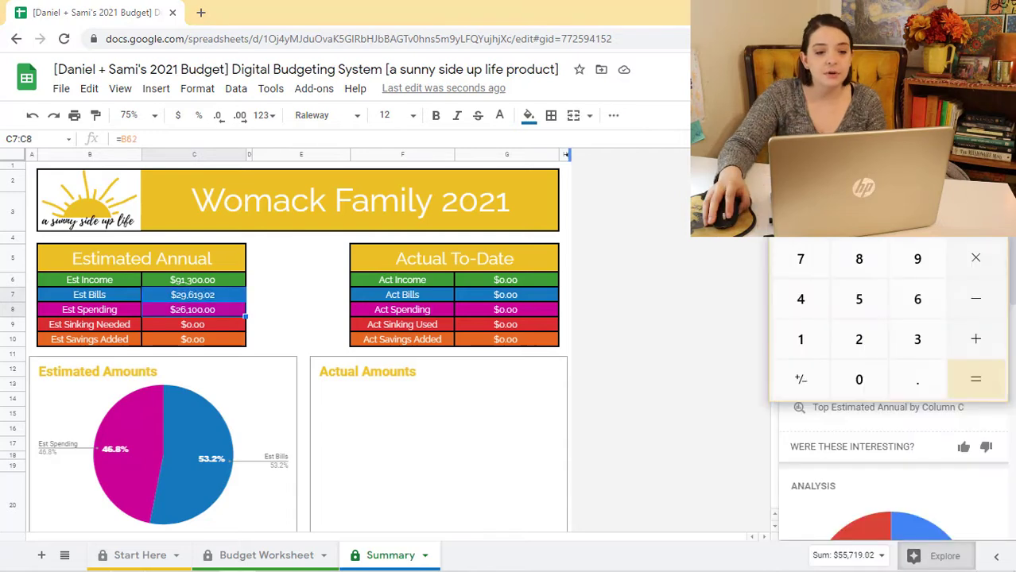
{"action": "left_click_drag", "start_coordinate": [885, 24], "coordinate": [547, 70]}
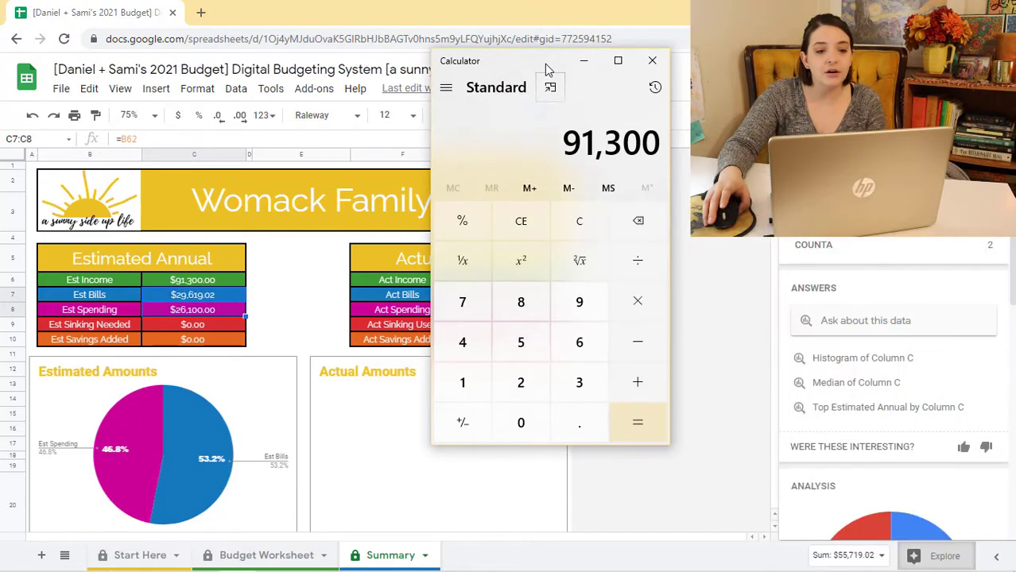
{"action": "left_click", "coordinate": [638, 341]}
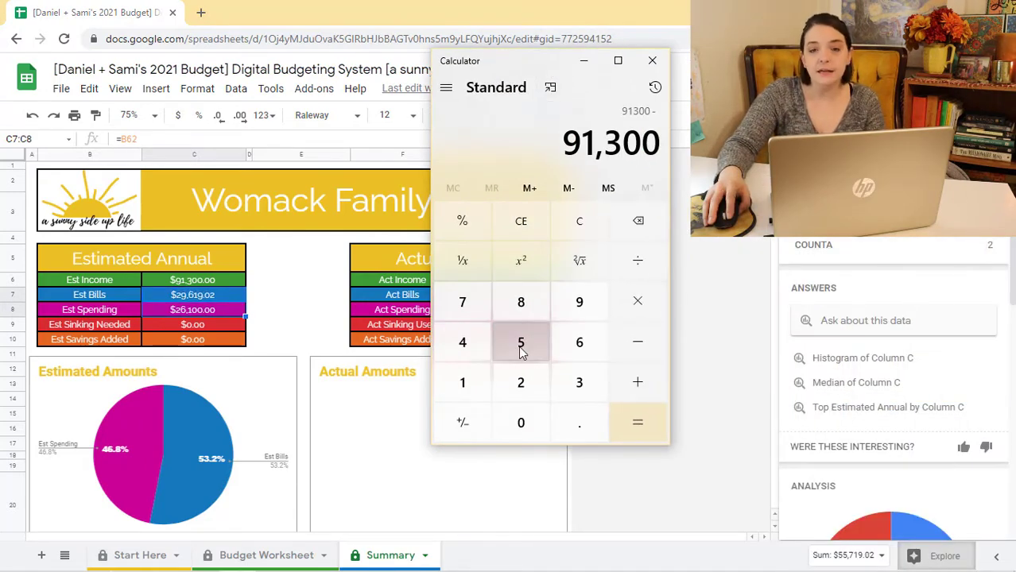
{"action": "left_click", "coordinate": [521, 346]}
{"action": "left_click", "coordinate": [520, 345]}
{"action": "left_click", "coordinate": [469, 313]}
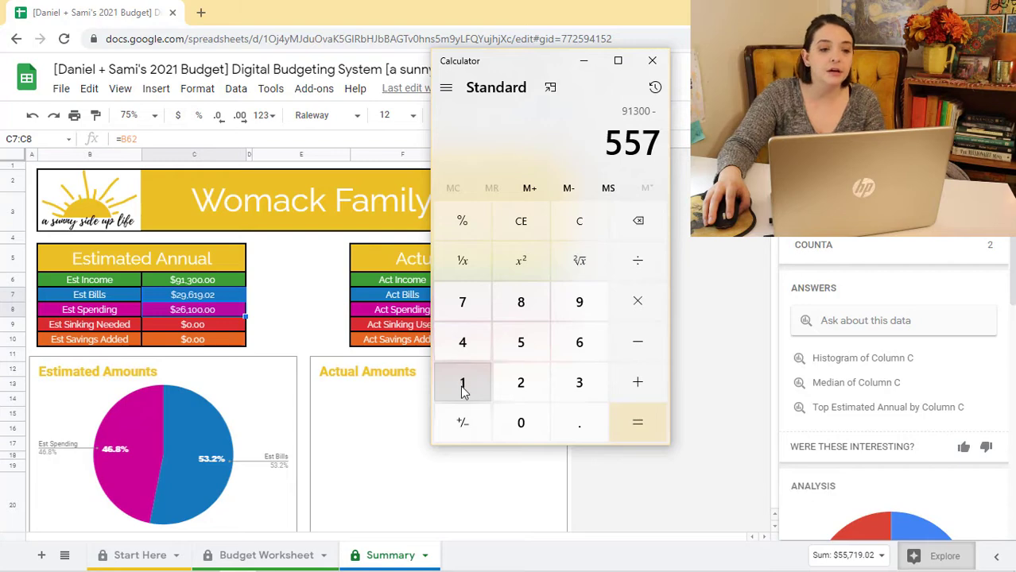
{"action": "left_click", "coordinate": [462, 388]}
{"action": "left_click", "coordinate": [578, 303]}
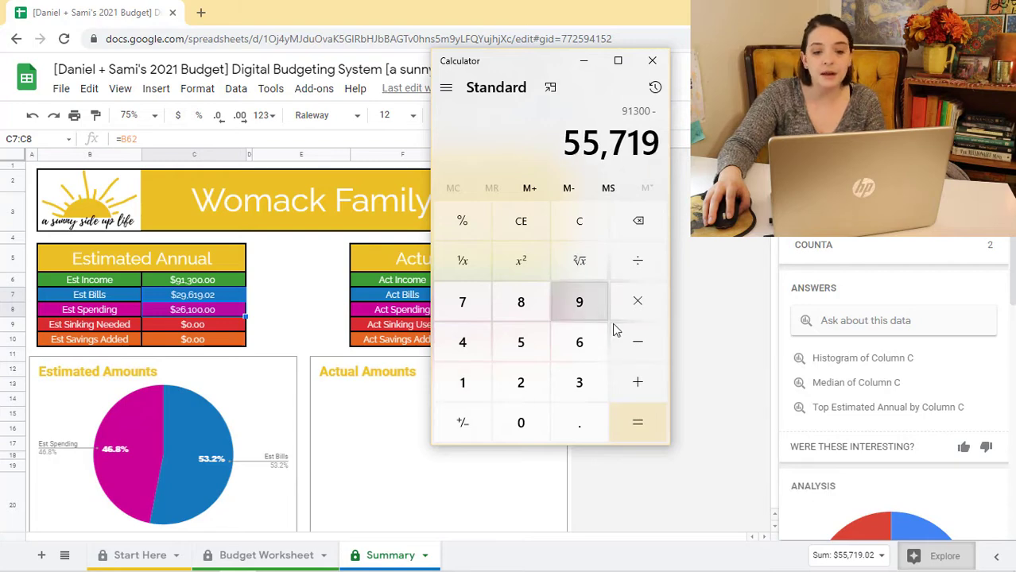
{"action": "left_click", "coordinate": [626, 426]}
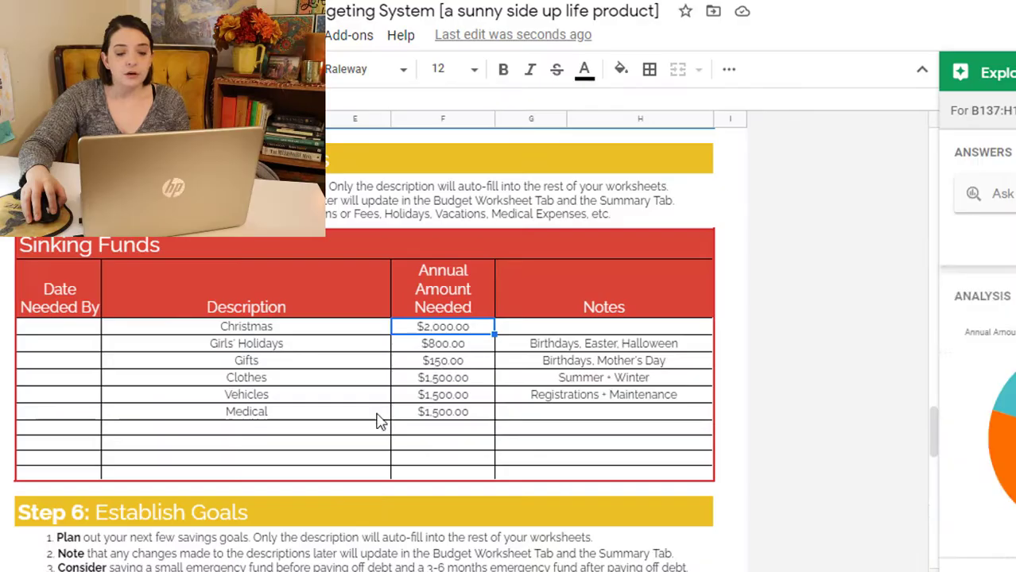
- Calculate the Girls' Holidays sinking fund contribution per budget period by dividing its 800 annual amount by 15 in Calculator
{"action": "left_click", "coordinate": [454, 326]}
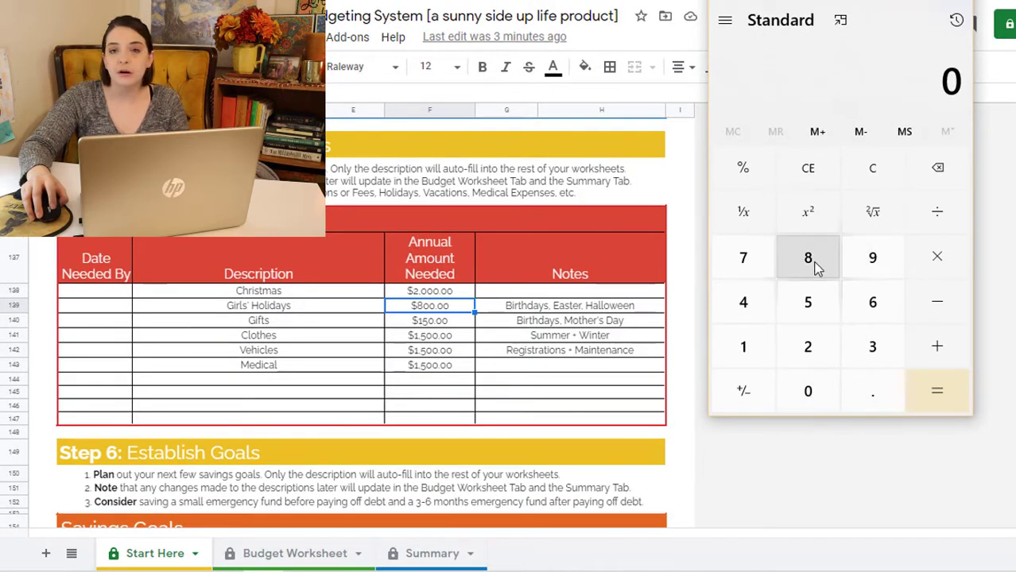
{"action": "left_click", "coordinate": [810, 267]}
{"action": "left_click", "coordinate": [809, 392]}
{"action": "left_click", "coordinate": [810, 392]}
{"action": "left_click", "coordinate": [937, 211]}
{"action": "left_click", "coordinate": [743, 347]}
{"action": "left_click", "coordinate": [808, 302]}
{"action": "left_click", "coordinate": [938, 389]}
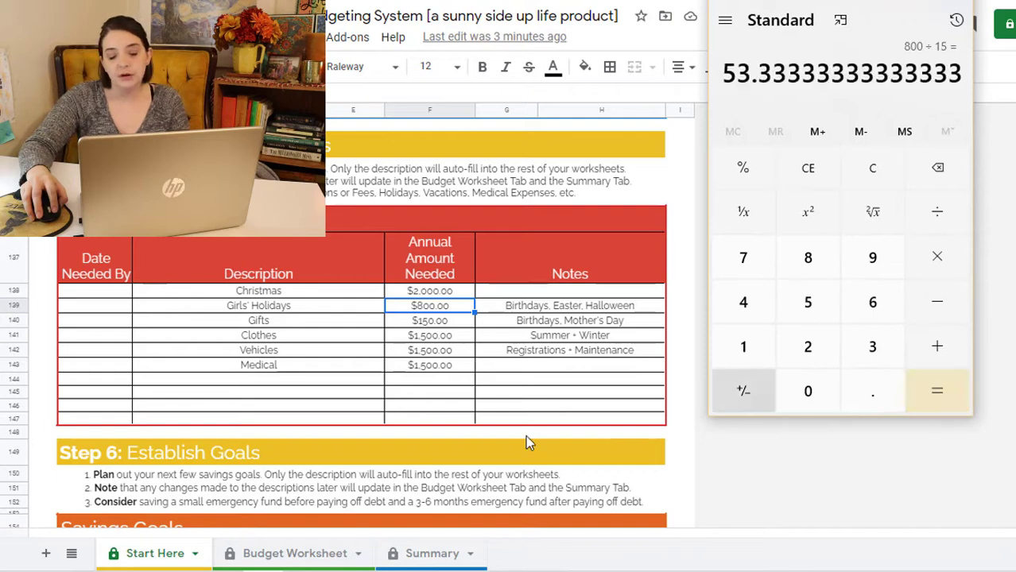
- Review the Sinking Funds Tracker on the Budget Worksheet across the periods from Jan 7th-Feb 3rd through Feb 18th-Mar 17th
{"action": "left_click", "coordinate": [257, 557]}
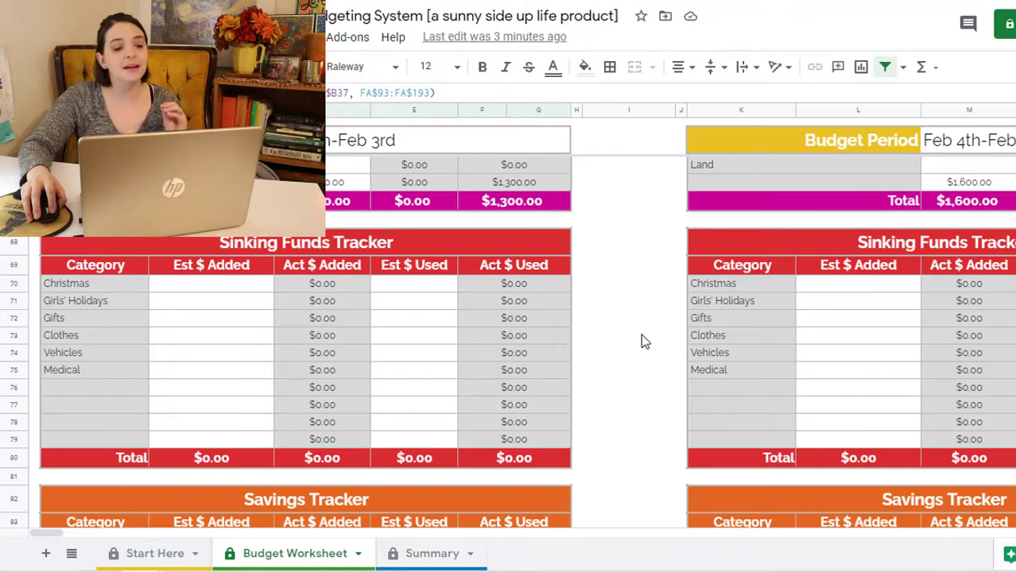
{"action": "left_click", "coordinate": [640, 334]}
{"action": "left_click", "coordinate": [686, 341]}
{"action": "key", "text": "Right"}
{"action": "key", "text": "Right"}
{"action": "key", "text": "Right"}
{"action": "key", "text": "Right"}
{"action": "key", "text": "Right"}
{"action": "key", "text": "Right"}
{"action": "key", "text": "Right"}
{"action": "key", "text": "Right"}
{"action": "key", "text": "Right"}
{"action": "key", "text": "Right"}
{"action": "key", "text": "Right"}
{"action": "key", "text": "Right"}
{"action": "key", "text": "Right"}
{"action": "key", "text": "Right"}
{"action": "key", "text": "Right"}
{"action": "key", "text": "Right"}
{"action": "key", "text": "Right"}
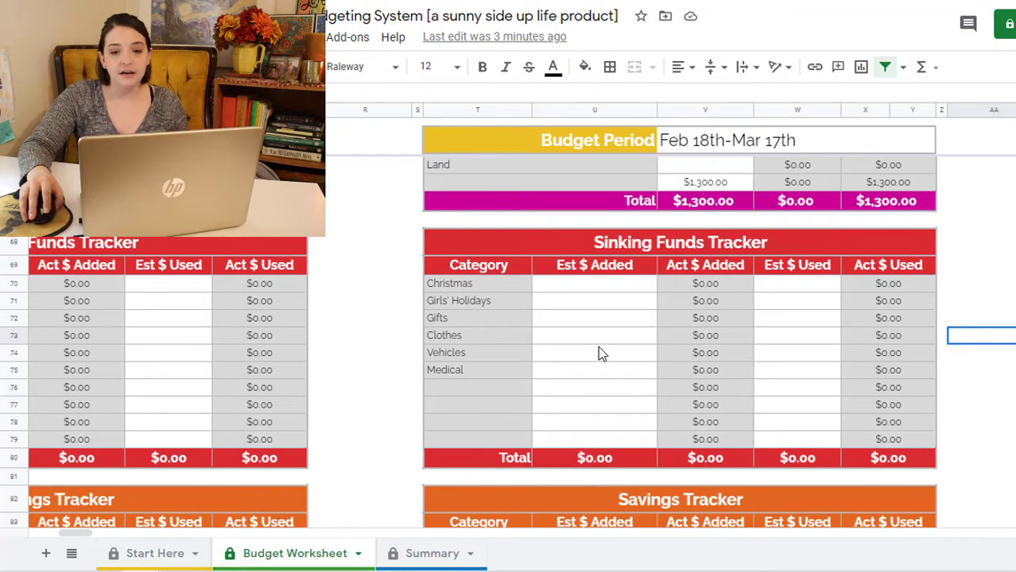
- Enter 54 as the estimated Girls' Holidays sinking fund addition for Feb 18th-Mar 17th
{"action": "left_click", "coordinate": [570, 304]}
{"action": "type", "text": "54"}
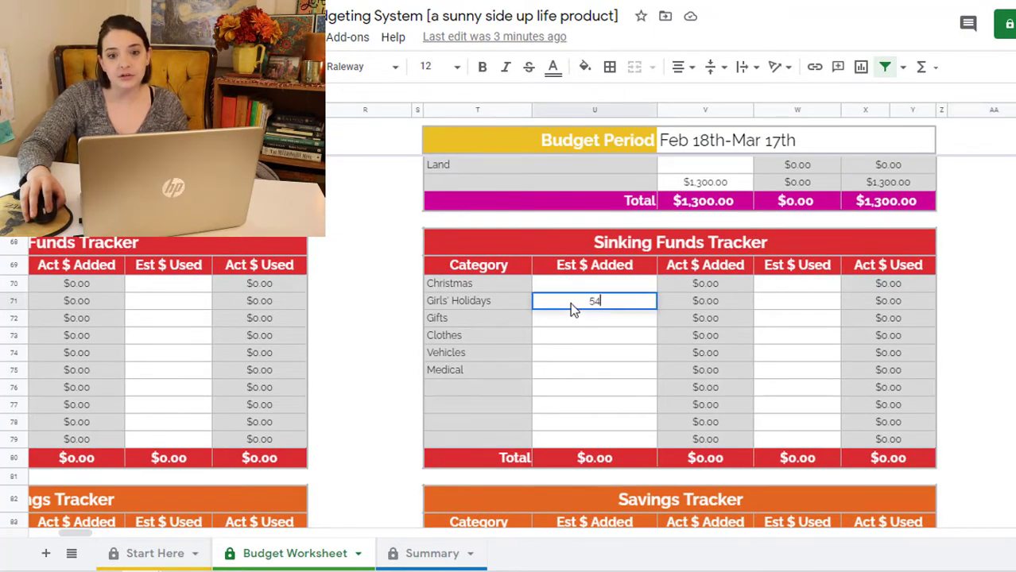
{"action": "key", "text": "Tab"}
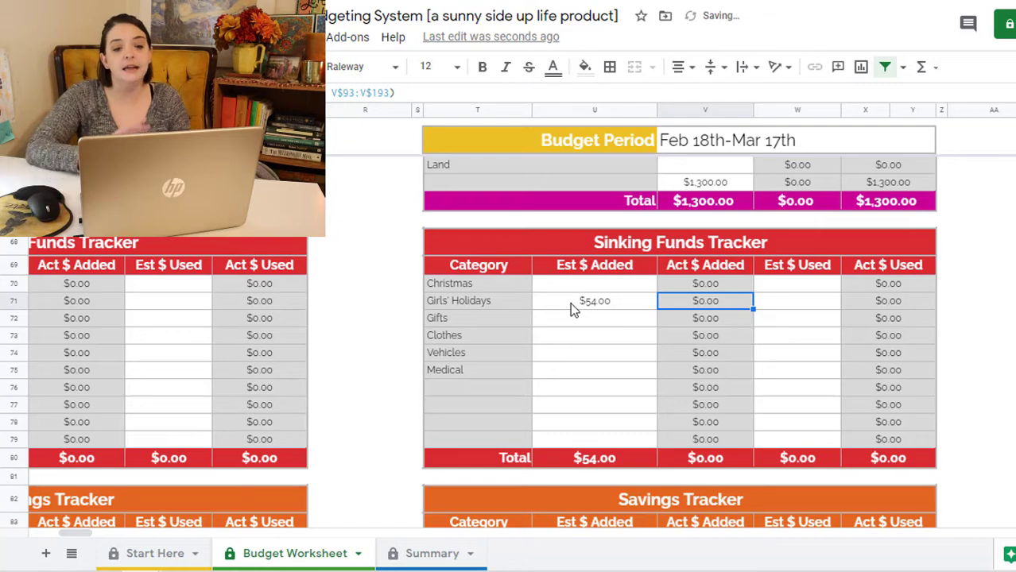
- For Feb 18th-Mar 17th, set estimated sinking fund additions to 10 for Gifts, 100 each for Clothes, Vehicles and Medical, and 55 for Girls' Holidays
{"action": "left_click", "coordinate": [570, 317]}
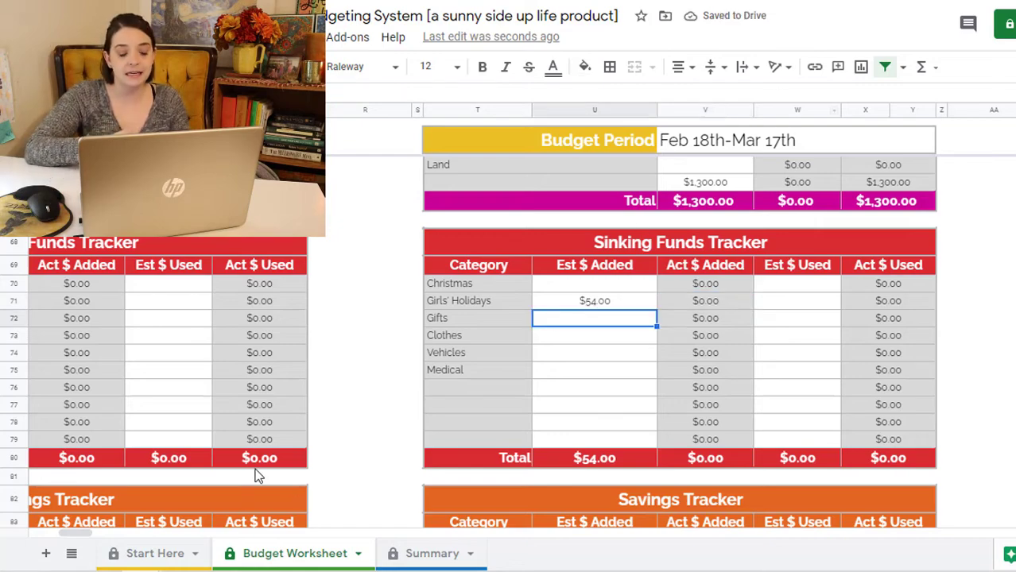
{"action": "key", "text": "ctrl+shift+Page_Up"}
{"action": "key", "text": "ctrl+shift+Page_Down"}
{"action": "type", "text": "10"}
{"action": "key", "text": "Return"}
{"action": "key", "text": "ctrl+shift+Page_Up"}
{"action": "key", "text": "ctrl+shift+Page_Down"}
{"action": "type", "text": "100"}
{"action": "key", "text": "Return"}
{"action": "type", "text": "100"}
{"action": "key", "text": "Return"}
{"action": "type", "text": "100"}
{"action": "key", "text": "Up"}
{"action": "key", "text": "Up"}
{"action": "key", "text": "Up"}
{"action": "key", "text": "Up"}
{"action": "key", "text": "Right"}
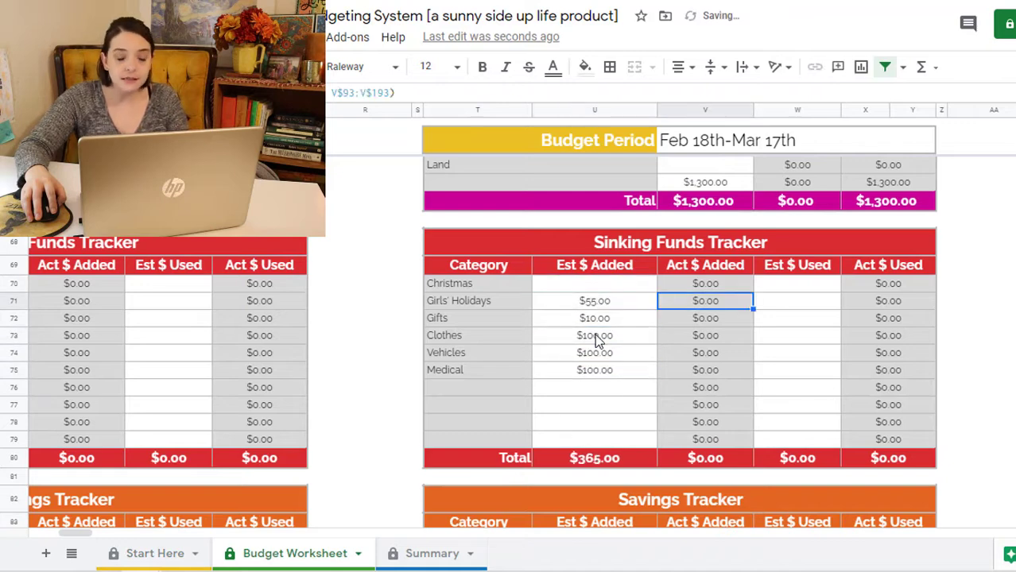
- Divide the 2,000 Christmas amount by the 13 budget periods from Feb 18th-Mar 17th through Oct 28th-Nov 24th in Calculator
{"action": "left_click", "coordinate": [621, 286]}
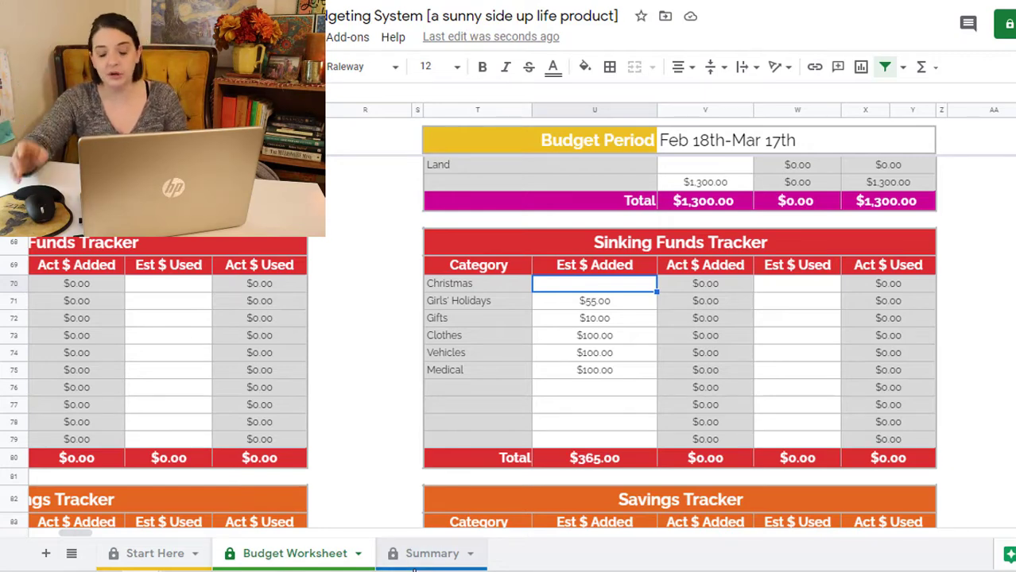
{"action": "left_click", "coordinate": [422, 554]}
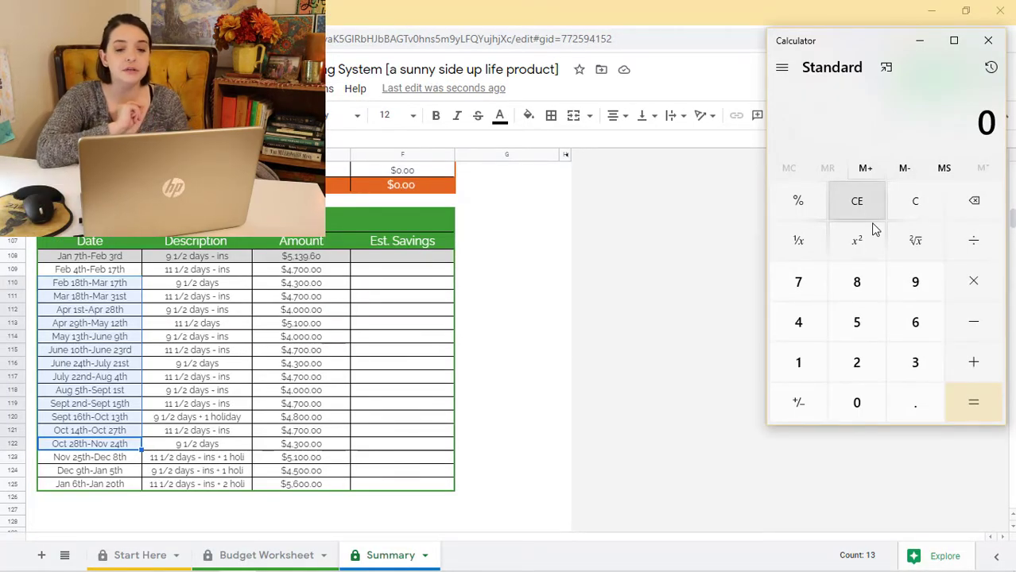
{"action": "left_click", "coordinate": [857, 362]}
{"action": "double_click", "coordinate": [857, 402]}
{"action": "left_click", "coordinate": [857, 403]}
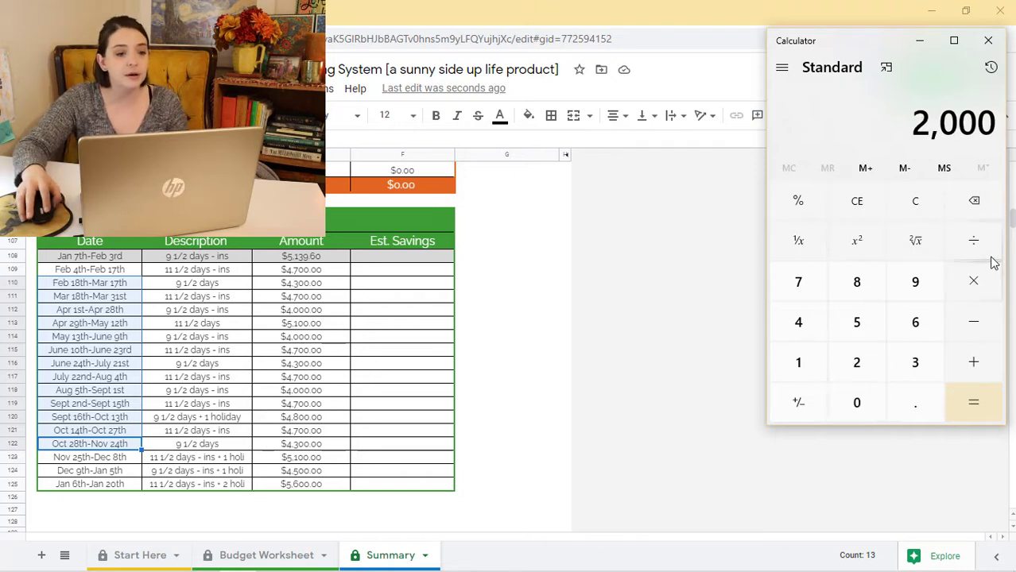
{"action": "left_click", "coordinate": [973, 240]}
{"action": "left_click", "coordinate": [797, 362]}
{"action": "left_click", "coordinate": [915, 362]}
{"action": "left_click", "coordinate": [973, 403]}
- Check the rounded Christmas contribution by multiplying 155 by 13 in Calculator
{"action": "left_click", "coordinate": [798, 363]}
{"action": "double_click", "coordinate": [856, 322]}
{"action": "left_click", "coordinate": [973, 282]}
{"action": "left_click", "coordinate": [778, 372]}
{"action": "left_click", "coordinate": [915, 363]}
{"action": "left_click", "coordinate": [972, 401]}
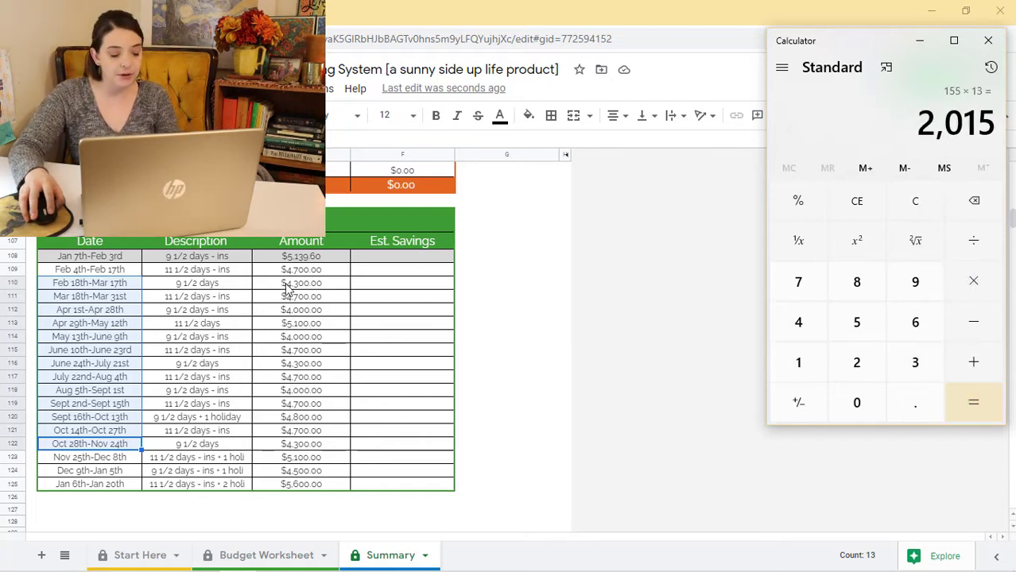
- Enter 155 as the estimated Christmas sinking fund addition for Feb 18th-Mar 17th on the Budget Worksheet
{"action": "left_click", "coordinate": [262, 555]}
{"action": "type", "text": "155"}
{"action": "key", "text": "Tab"}
- Copy the Feb 18th-Mar 17th sinking fund estimates from Christmas to Medical and paste them into the following periods through Apr 29th-May 12th
{"action": "left_click_drag", "start_coordinate": [549, 311], "coordinate": [551, 390]}
{"action": "right_click", "coordinate": [557, 389]}
{"action": "left_click", "coordinate": [585, 133]}
{"action": "left_click", "coordinate": [929, 314]}
{"action": "key", "text": "Right"}
{"action": "key", "text": "Right"}
{"action": "key", "text": "Right"}
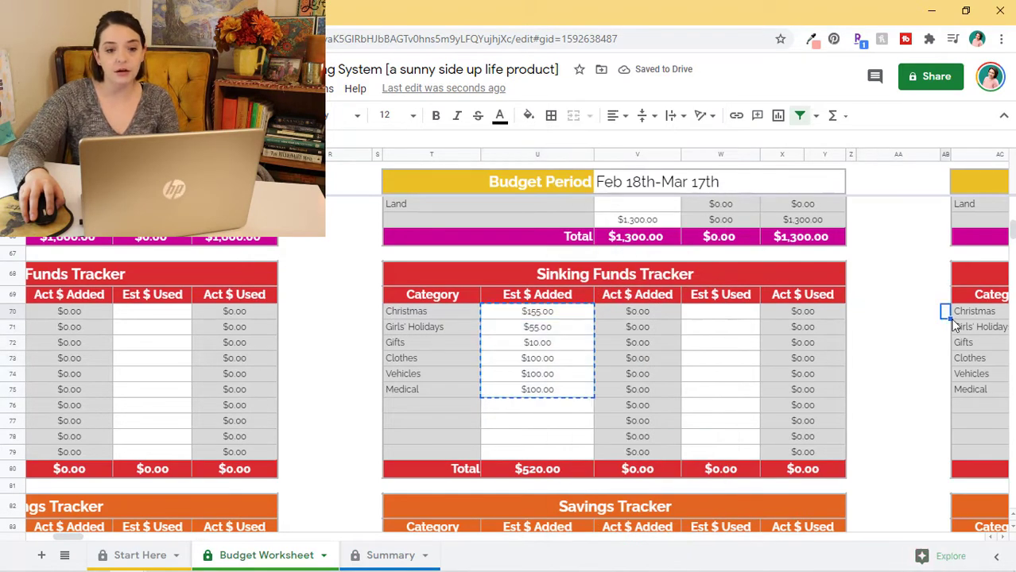
{"action": "key", "text": "ctrl+v"}
{"action": "key", "text": "Right"}
{"action": "key", "text": "Right"}
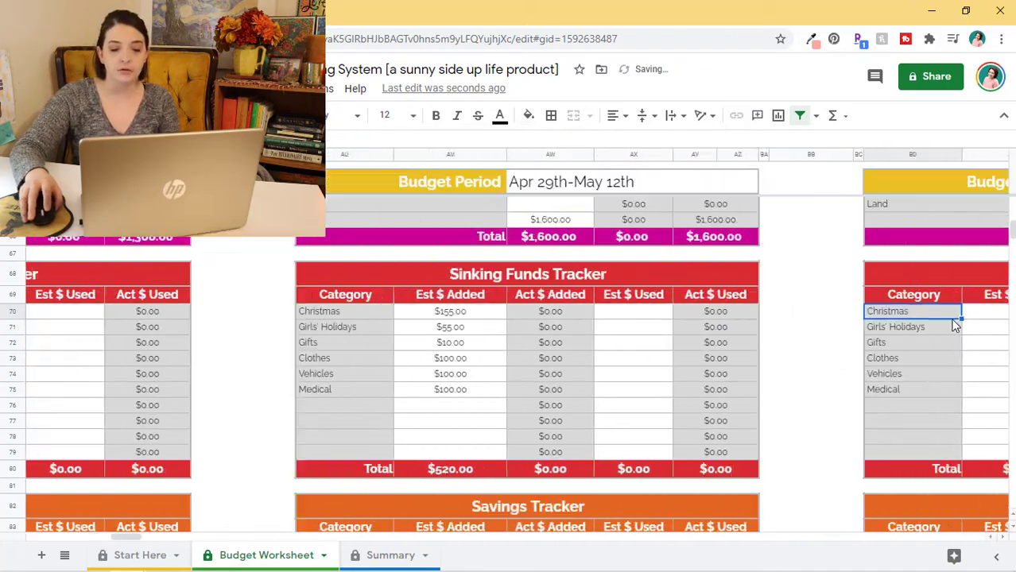
- Paste the same sinking fund estimates into each budget period from May 13th-June 9th through Nov 25th-Dec 8th
{"action": "key", "text": "Right"}
{"action": "key", "text": "ctrl+v"}
{"action": "key", "text": "ctrl+v"}
{"action": "key", "text": "Right"}
{"action": "key", "text": "Right"}
{"action": "key", "text": "Right"}
{"action": "key", "text": "Right"}
{"action": "key", "text": "Right"}
{"action": "key", "text": "Right"}
{"action": "key", "text": "Right"}
{"action": "key", "text": "Right"}
{"action": "key", "text": "Right"}
{"action": "key", "text": "ctrl+v"}
{"action": "key", "text": "Left"}
{"action": "key", "text": "ctrl+v"}
{"action": "key", "text": "ctrl+v"}
- Clear the Christmas estimate for Nov 25th-Dec 8th and copy its Girls' Holidays to Medical estimates into the remaining budget periods
{"action": "left_click", "coordinate": [778, 315]}
{"action": "key", "text": "Delete"}
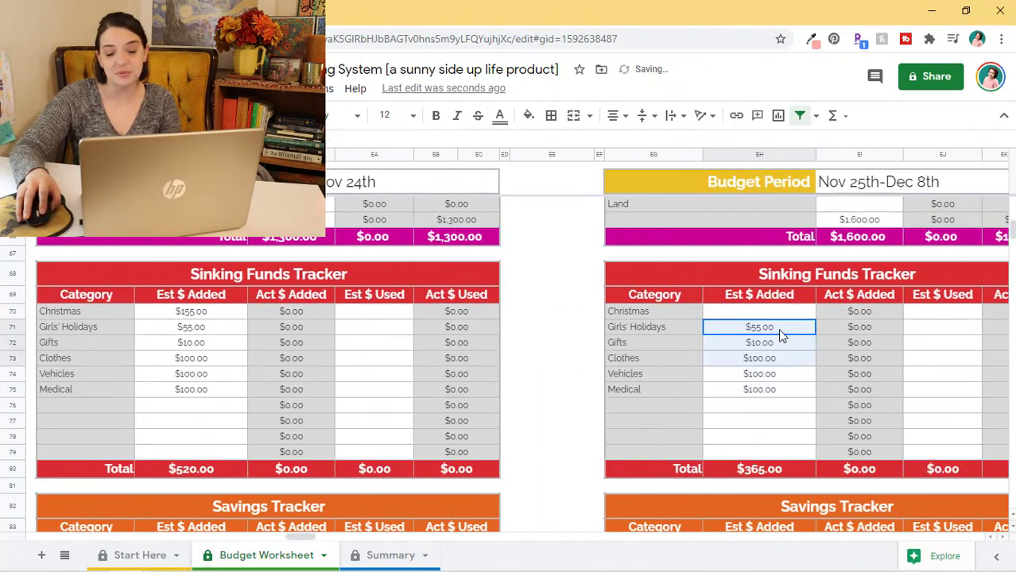
{"action": "left_click_drag", "start_coordinate": [767, 327], "coordinate": [767, 389]}
{"action": "key", "text": "ctrl+c"}
{"action": "left_click", "coordinate": [935, 332]}
{"action": "key", "text": "ctrl+v"}
{"action": "left_click", "coordinate": [694, 326]}
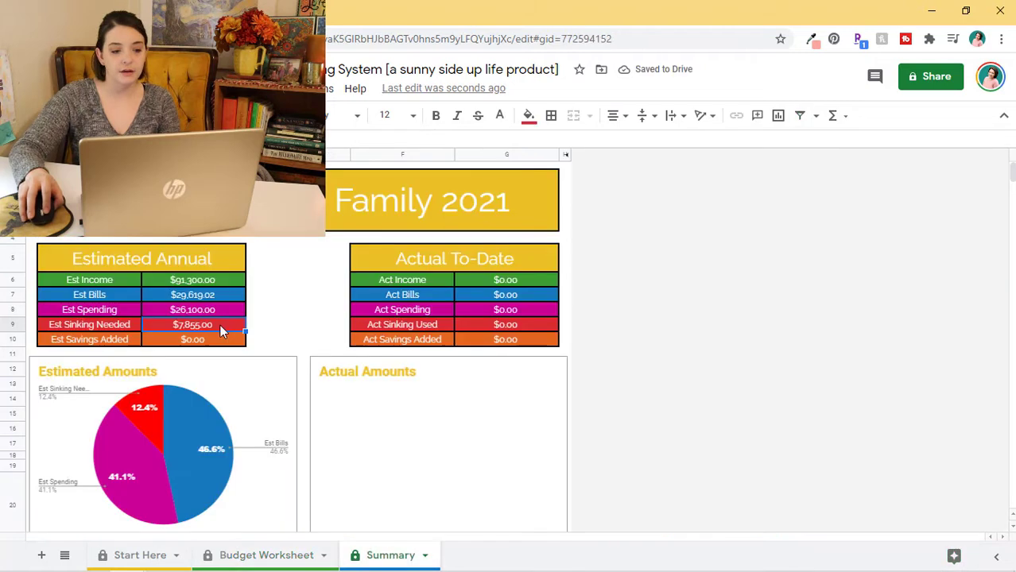
- Add up the Summary's estimated annual bills, spending and sinking funds, and subtract 63,574 from the 91,300 estimated income in Calculator
{"action": "left_click_drag", "start_coordinate": [223, 293], "coordinate": [215, 319]}
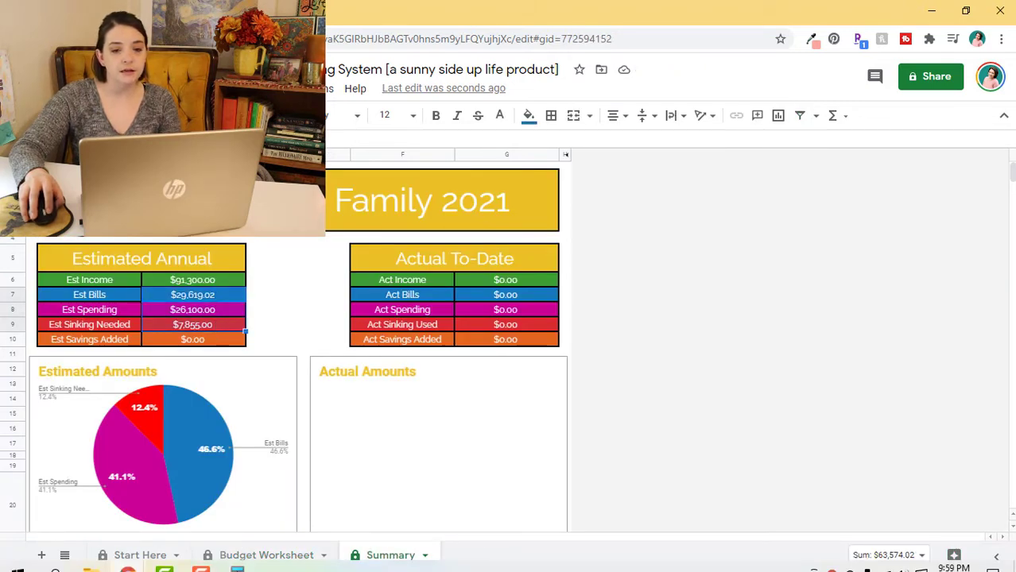
{"action": "left_click", "coordinate": [245, 564]}
{"action": "left_click", "coordinate": [732, 292]}
{"action": "left_click", "coordinate": [632, 365]}
{"action": "left_click", "coordinate": [759, 372]}
{"action": "double_click", "coordinate": [699, 401]}
{"action": "left_click", "coordinate": [801, 331]}
{"action": "left_click", "coordinate": [736, 326]}
{"action": "left_click", "coordinate": [736, 365]}
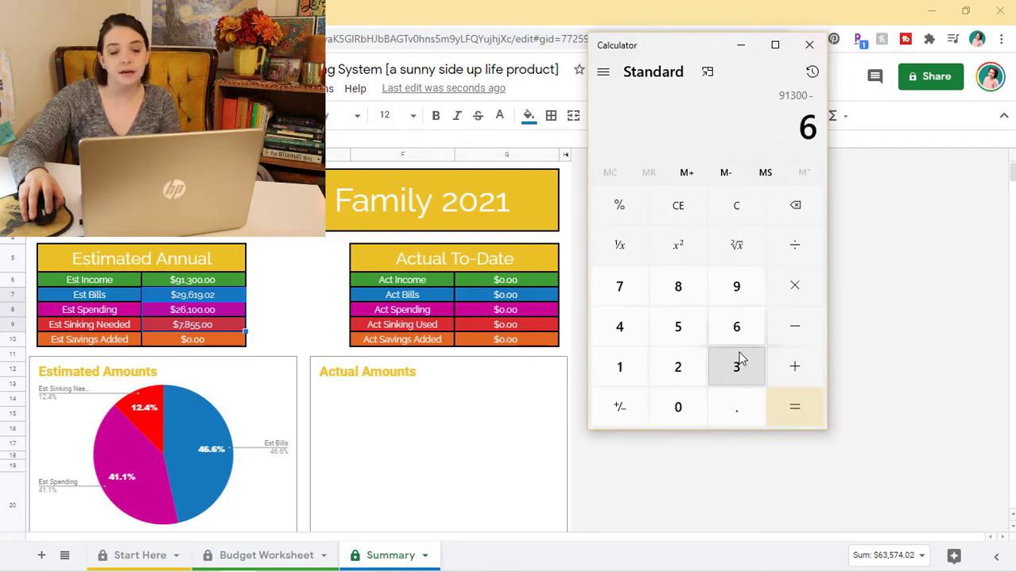
{"action": "left_click", "coordinate": [678, 326]}
{"action": "left_click", "coordinate": [619, 287]}
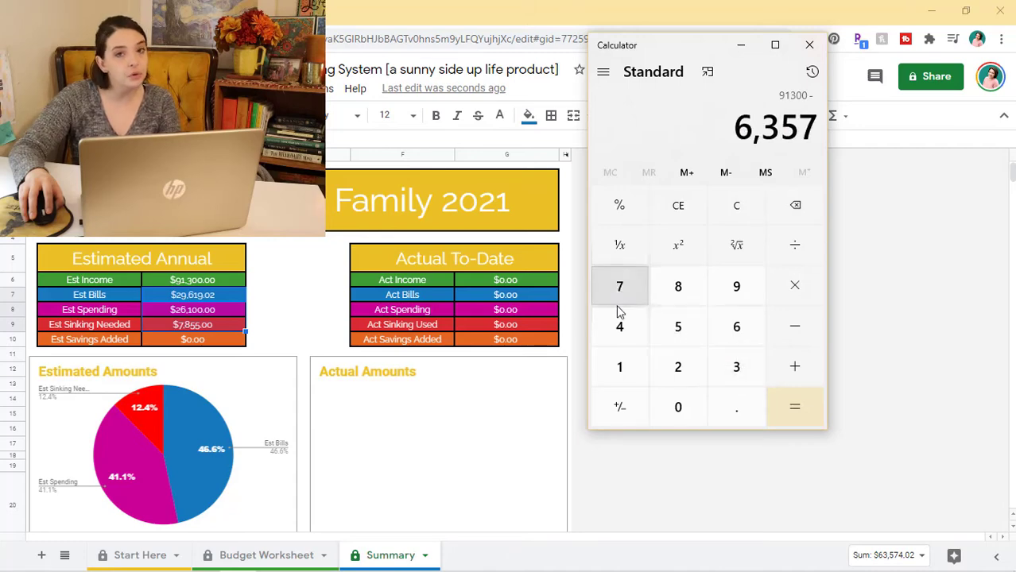
{"action": "left_click", "coordinate": [619, 327]}
{"action": "left_click", "coordinate": [821, 420]}
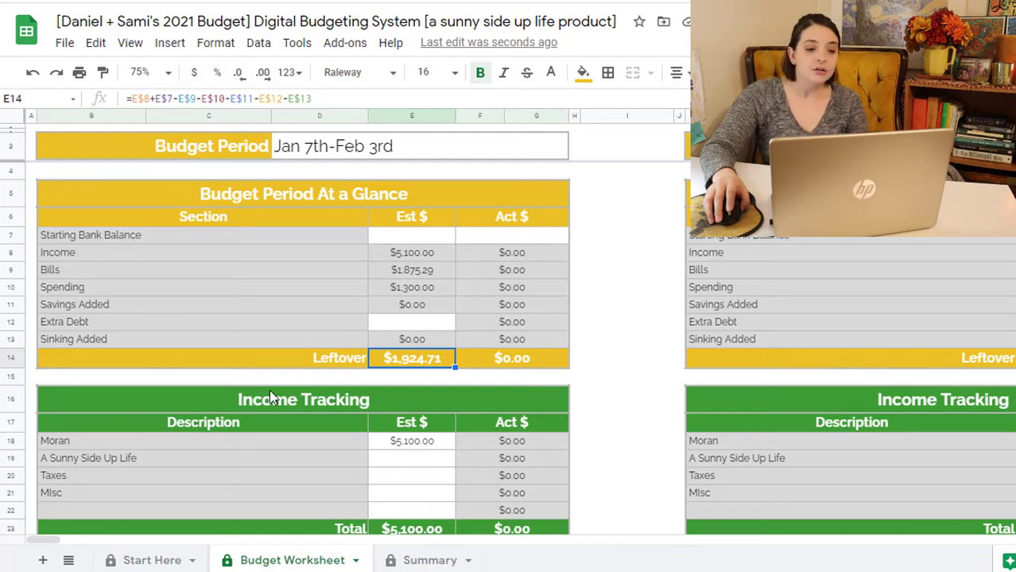
- Enter 1,924.71 as the estimated House Downpayment savings addition for Jan 7th-Feb 3rd
{"action": "scroll", "coordinate": [269, 391], "scroll_direction": "down", "scroll_amount": 1}
{"action": "scroll", "coordinate": [270, 394], "scroll_direction": "down", "scroll_amount": 7}
{"action": "scroll", "coordinate": [278, 405], "scroll_direction": "down", "scroll_amount": 10}
{"action": "scroll", "coordinate": [170, 453], "scroll_direction": "down", "scroll_amount": 4}
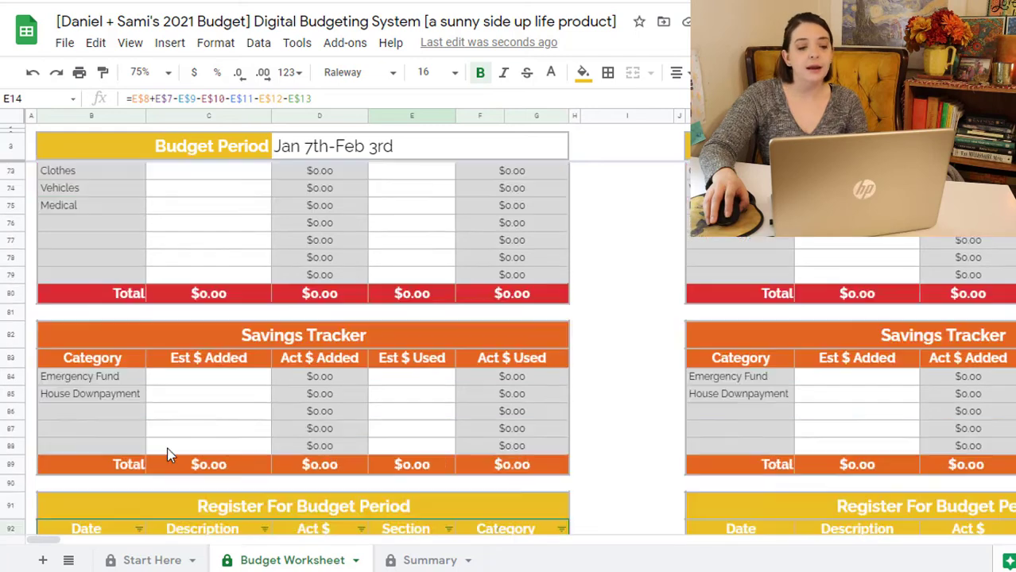
{"action": "left_click", "coordinate": [210, 397]}
{"action": "type", "text": "1,"}
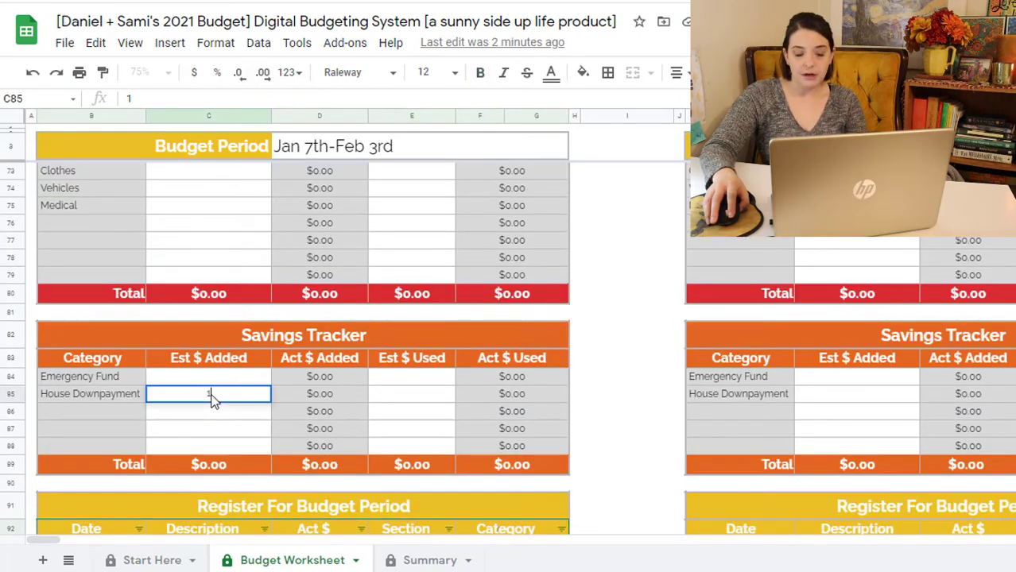
{"action": "type", "text": "924.71"}
{"action": "scroll", "coordinate": [700, 311], "scroll_direction": "down", "scroll_amount": 1}
{"action": "left_click", "coordinate": [636, 359]}
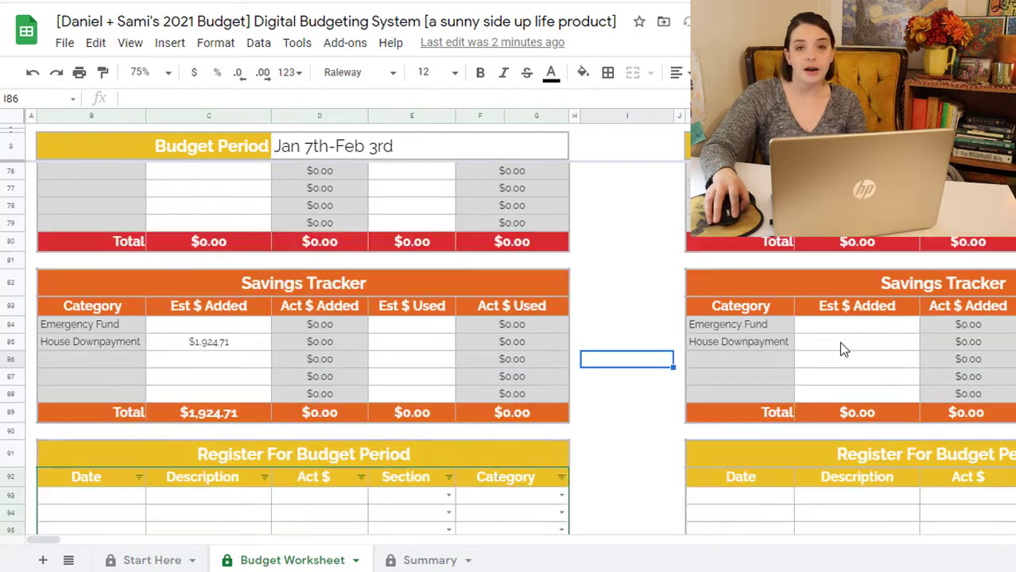
- Check the estimated Leftover of the budget period following Jan 7th-Feb 3rd for its House Downpayment savings
{"action": "left_click", "coordinate": [843, 345]}
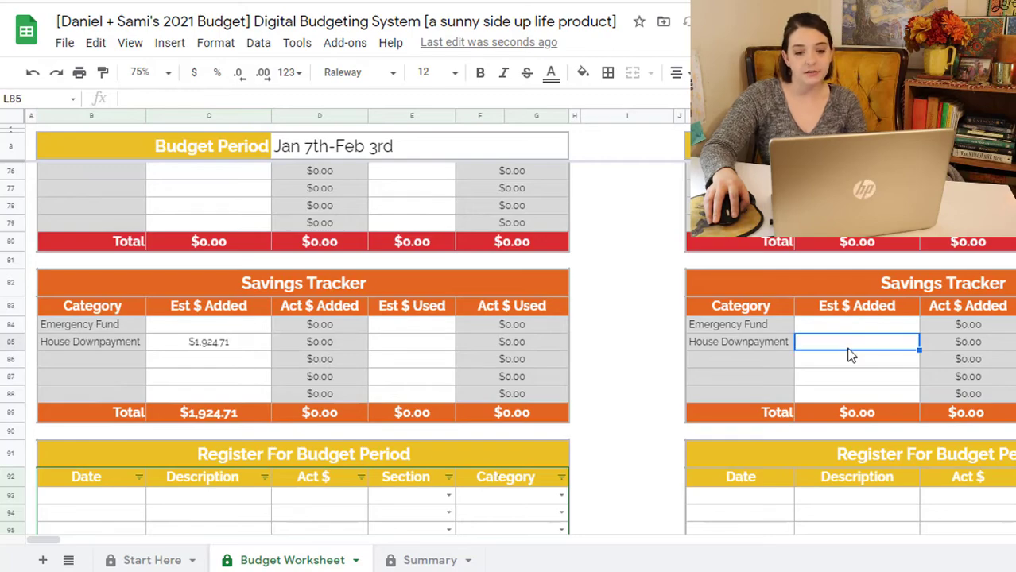
{"action": "scroll", "coordinate": [1013, 362], "scroll_direction": "up", "scroll_amount": 20}
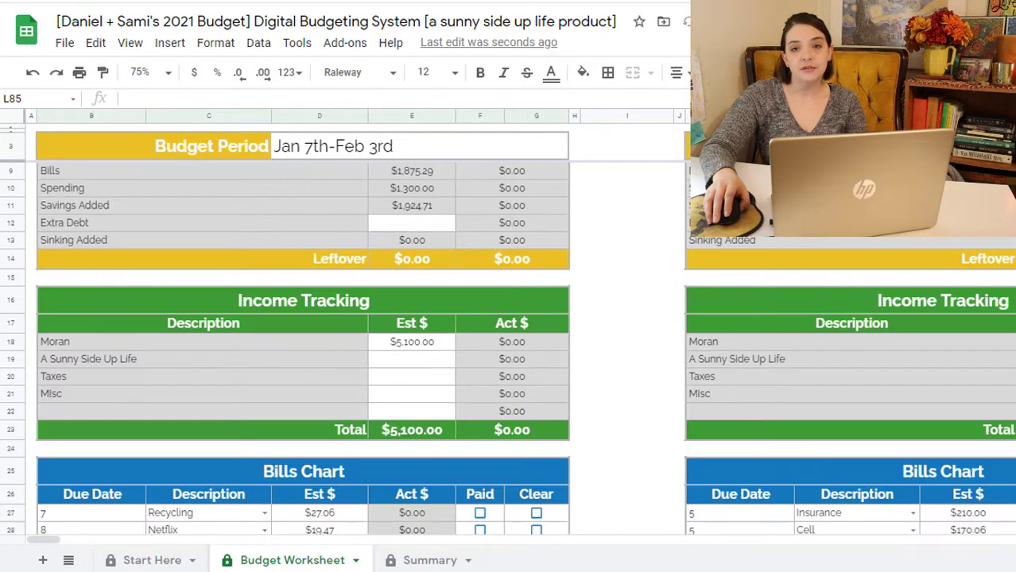
{"action": "scroll", "coordinate": [919, 309], "scroll_direction": "up", "scroll_amount": 1}
{"action": "left_click", "coordinate": [1014, 293]}
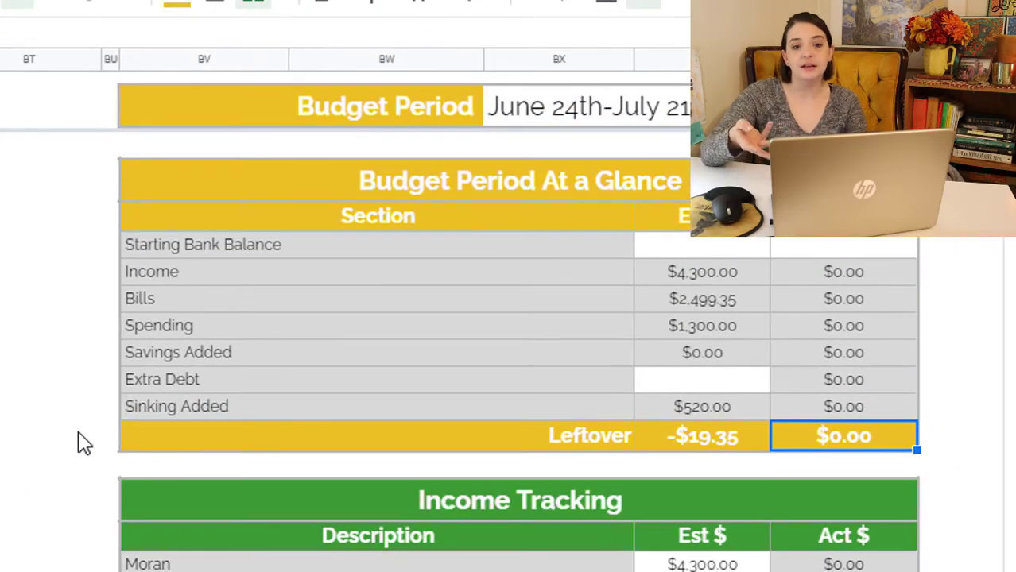
- Set the estimated Starting Bank Balance to 20 for the June 24th-July 21st budget period
{"action": "left_click", "coordinate": [764, 240]}
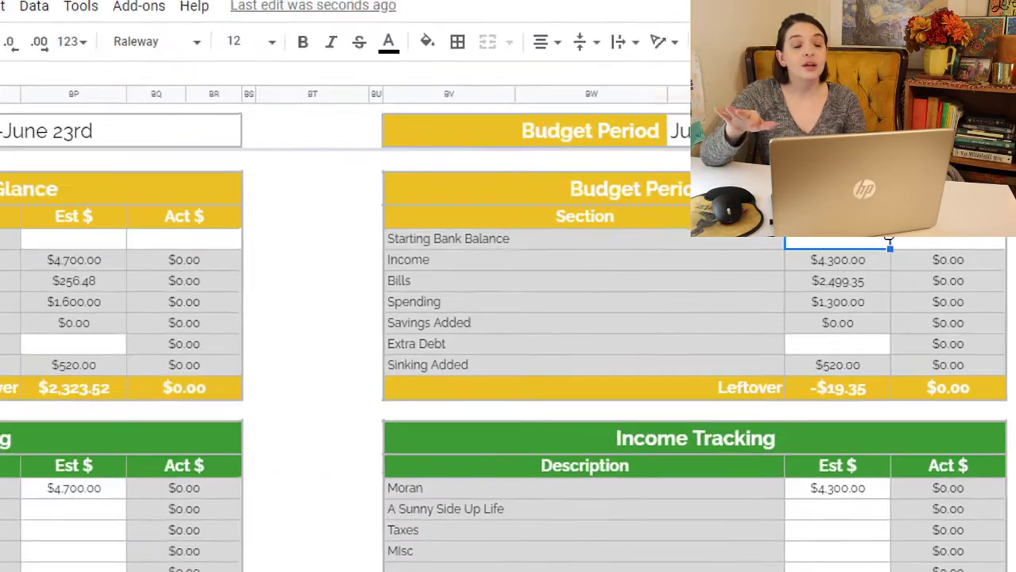
{"action": "type", "text": "20"}
{"action": "key", "text": "Return"}
- Add a Carry Over entry with a 20 estimate below Electricity in the June 10th-June 23rd Bills Chart
{"action": "scroll", "coordinate": [499, 310], "scroll_direction": "down", "scroll_amount": 5}
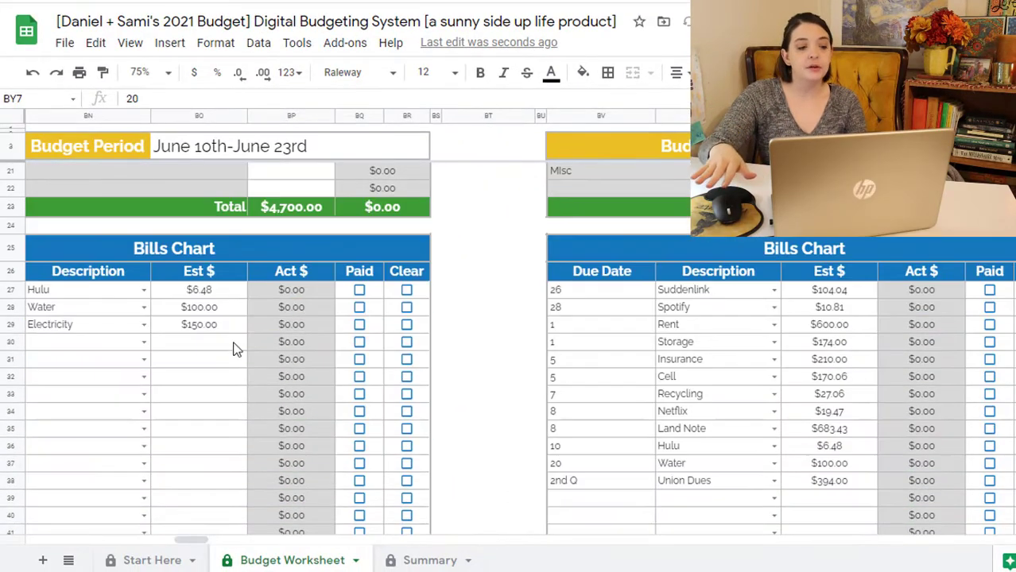
{"action": "left_click", "coordinate": [130, 347]}
{"action": "type", "text": "Carr"}
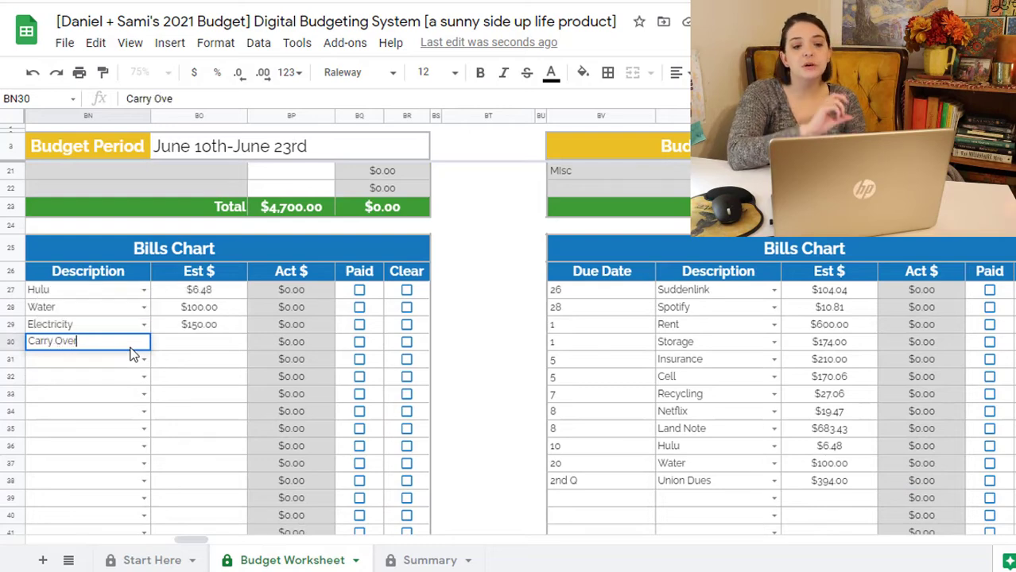
{"action": "type", "text": "y Over"}
{"action": "key", "text": "Tab"}
{"action": "type", "text": "20"}
{"action": "key", "text": "Return"}
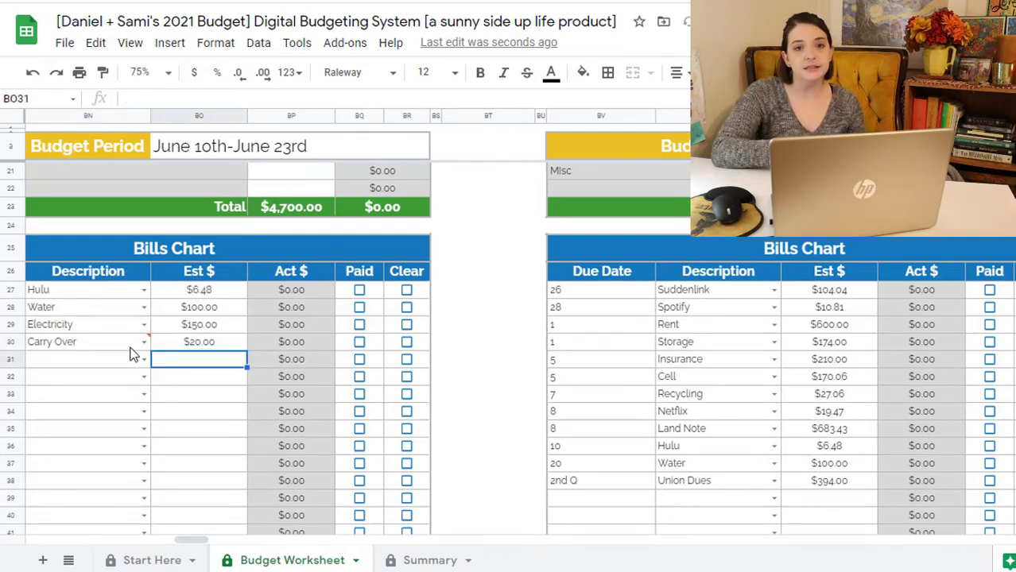
- Copy the estimated Leftover for June 10th-June 23rd and paste it as that period's House Downpayment savings addition, 2303.52
{"action": "scroll", "coordinate": [135, 350], "scroll_direction": "up", "scroll_amount": 5}
{"action": "right_click", "coordinate": [275, 363]}
{"action": "left_click", "coordinate": [328, 96]}
{"action": "scroll", "coordinate": [347, 405], "scroll_direction": "down", "scroll_amount": 8}
{"action": "scroll", "coordinate": [347, 405], "scroll_direction": "down", "scroll_amount": 10}
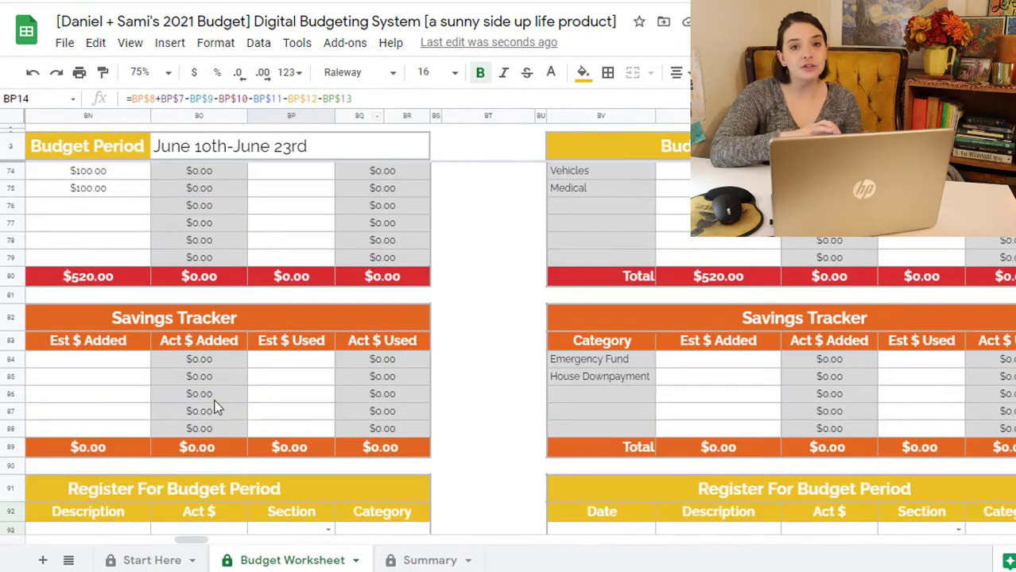
{"action": "right_click", "coordinate": [99, 374]}
{"action": "left_click", "coordinate": [334, 151]}
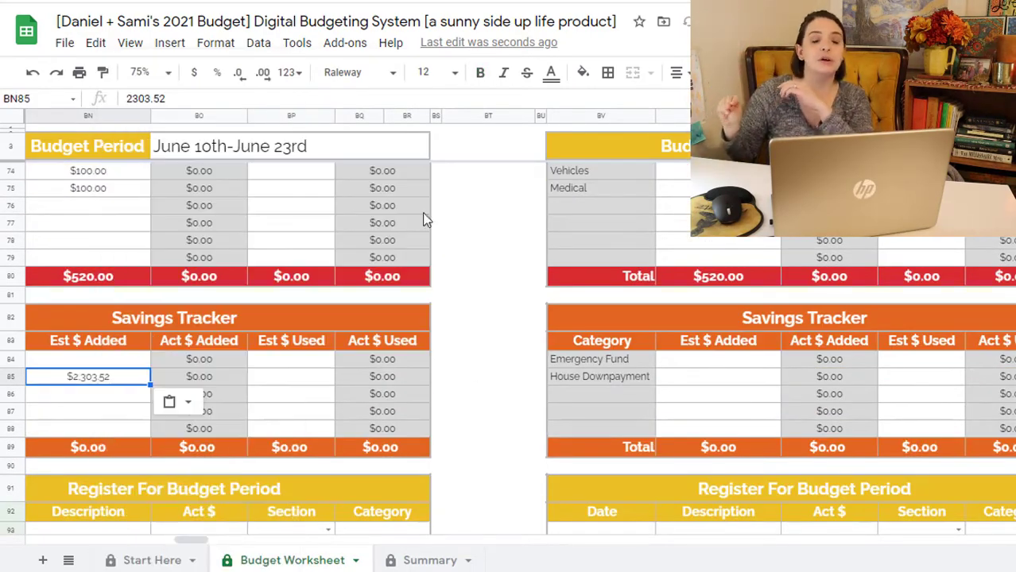
{"action": "left_click", "coordinate": [476, 385]}
- Enter 0 as the estimated House Downpayment savings addition for June 24th-July 21st
{"action": "left_click", "coordinate": [704, 365]}
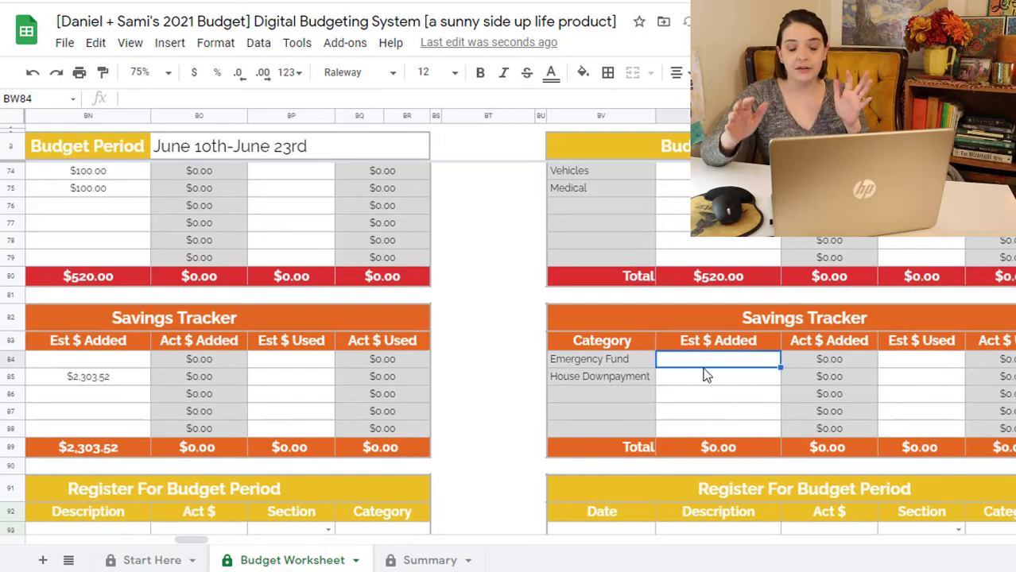
{"action": "left_click", "coordinate": [706, 375]}
{"action": "type", "text": "0"}
{"action": "left_click", "coordinate": [496, 364]}
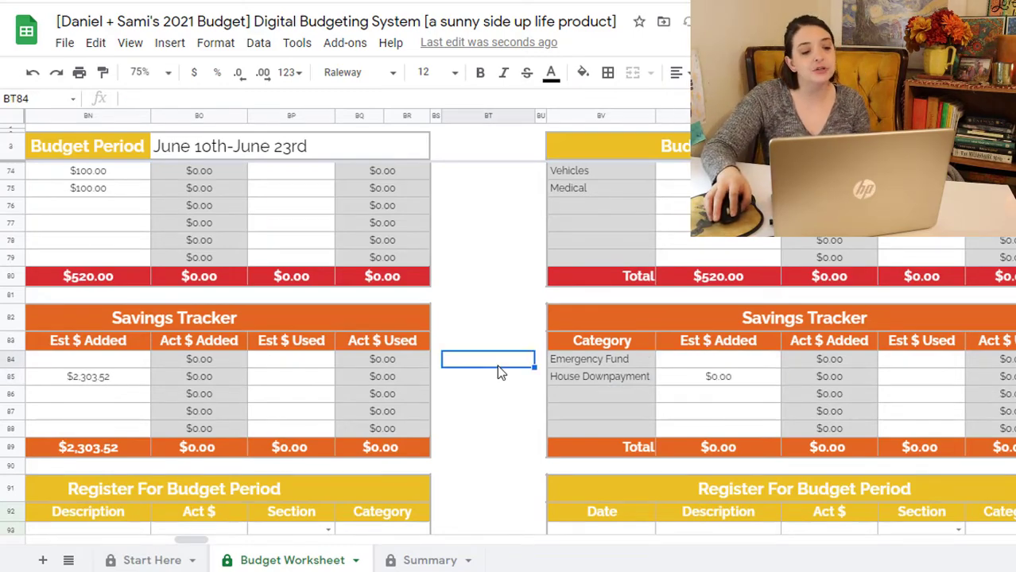
{"action": "scroll", "coordinate": [496, 365], "scroll_direction": "up", "scroll_amount": 3}
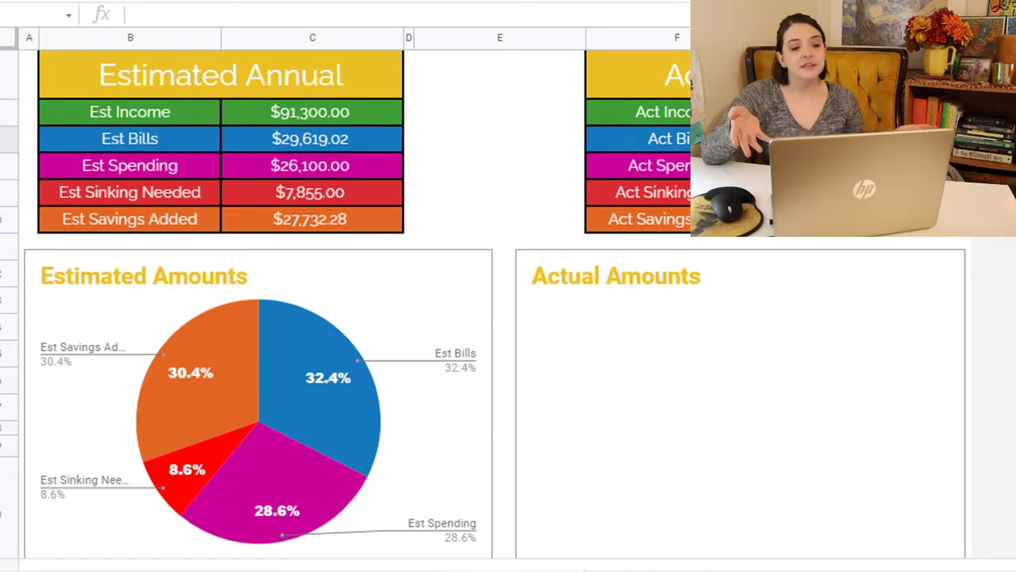